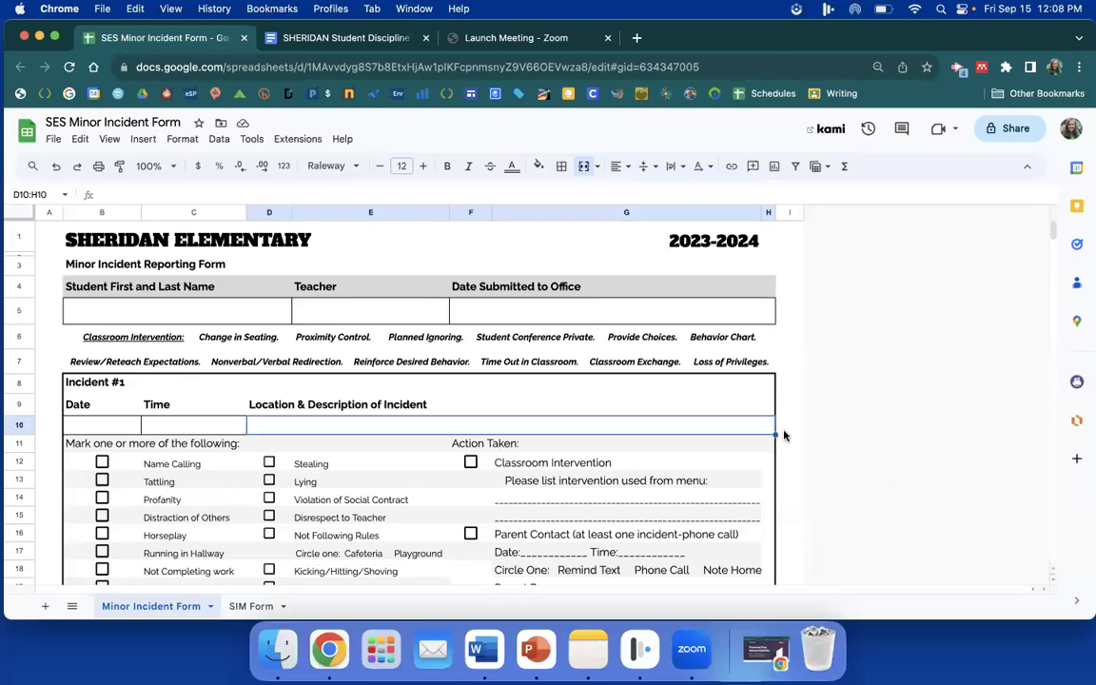
Walk through the Incident #1 heading, its Time entry and the location and description entry.
{"action": "key", "text": "XF86AudioLowerVolume"}
{"action": "scroll", "coordinate": [486, 291], "scroll_direction": "down", "scroll_amount": 2}
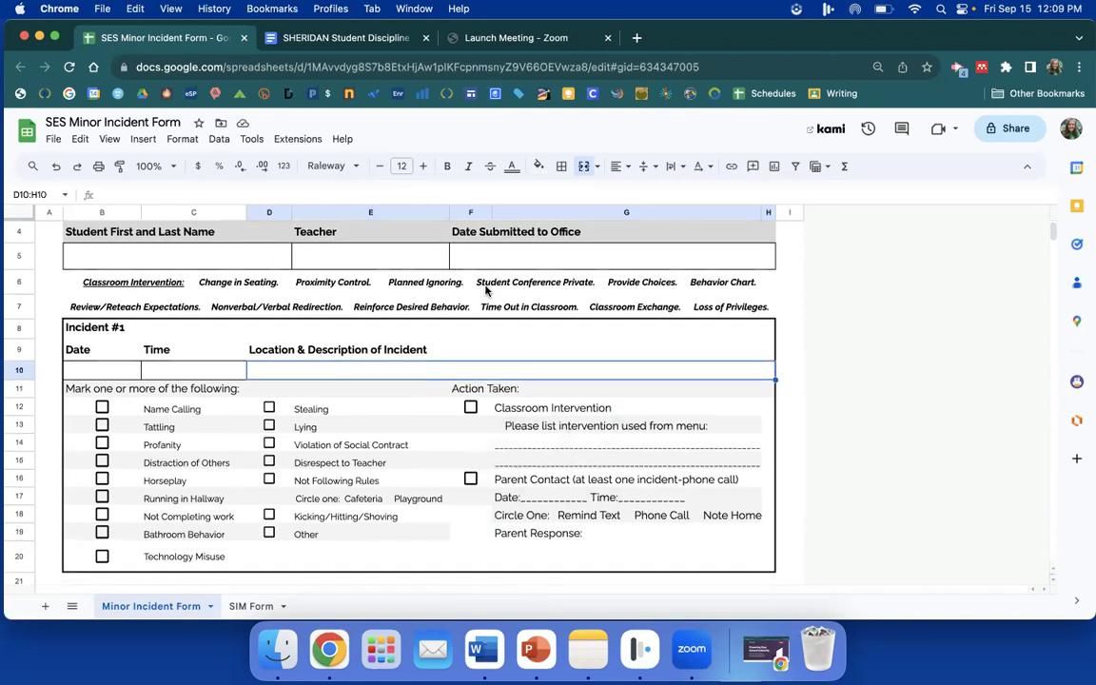
{"action": "left_click", "coordinate": [157, 333]}
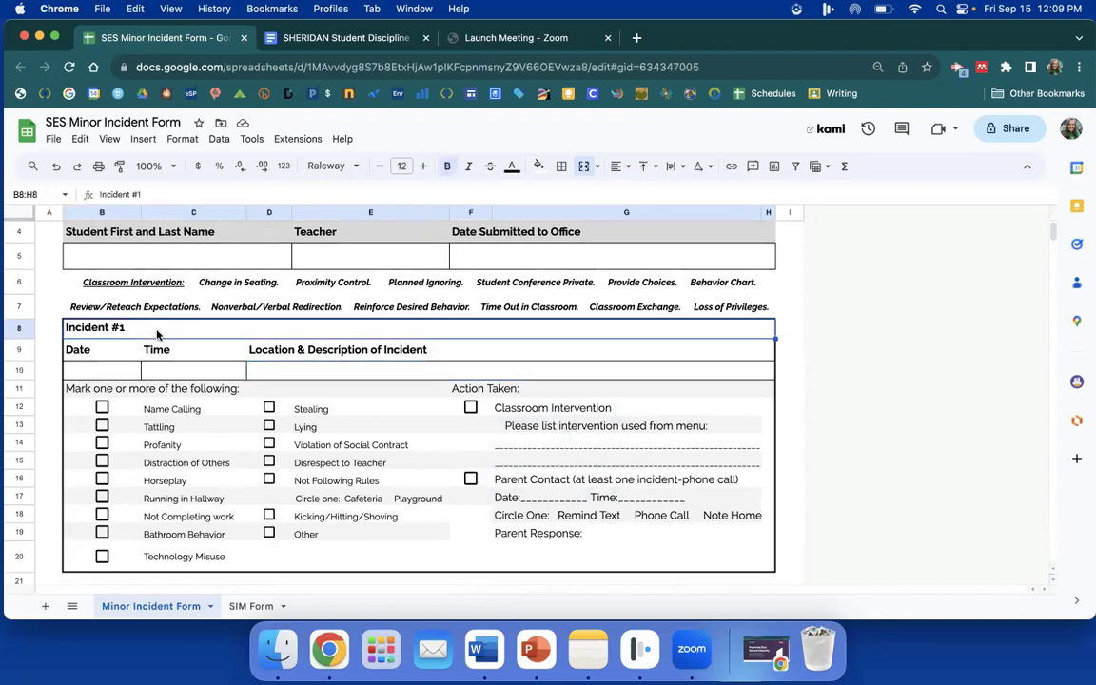
{"action": "key", "text": "Down"}
{"action": "key", "text": "Down"}
{"action": "key", "text": "Right"}
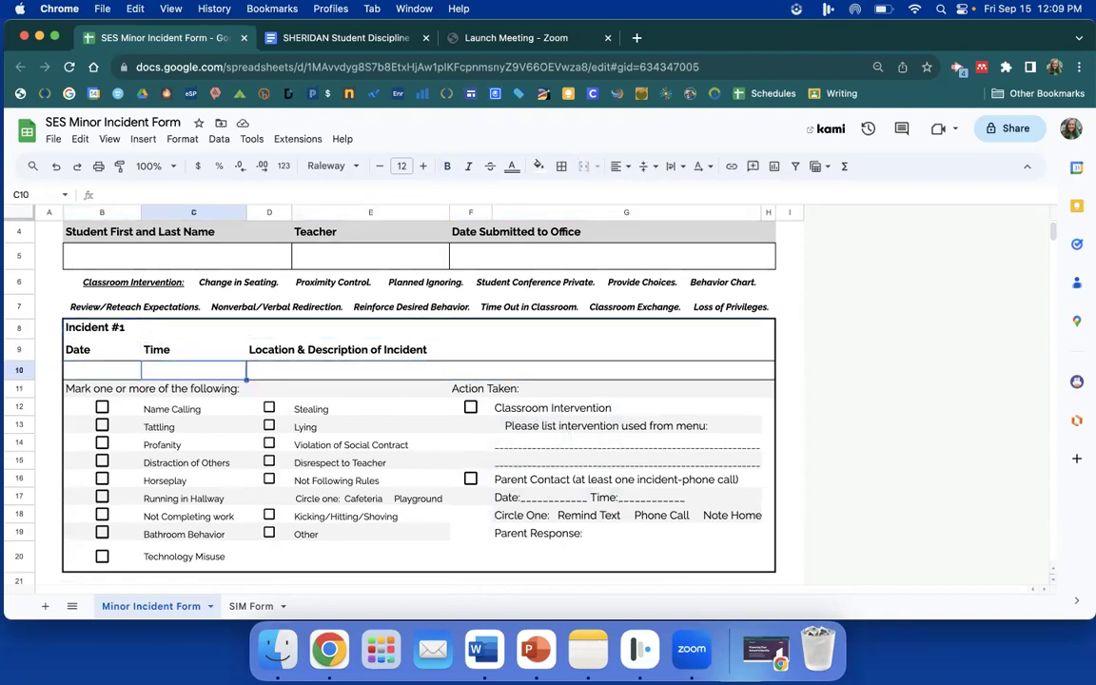
{"action": "key", "text": "Right"}
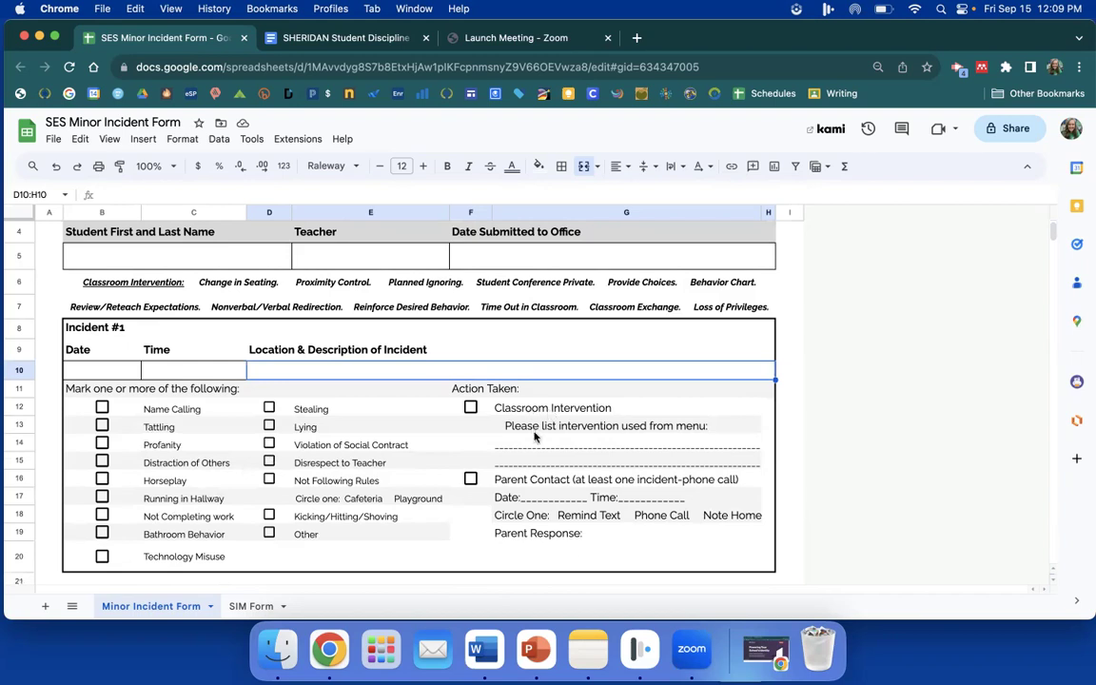
Fill the two classroom intervention option rows (B6:H7) with yellow and point out the intervention prompt.
{"action": "left_click", "coordinate": [309, 306]}
{"action": "left_click", "coordinate": [295, 281], "text": "shift"}
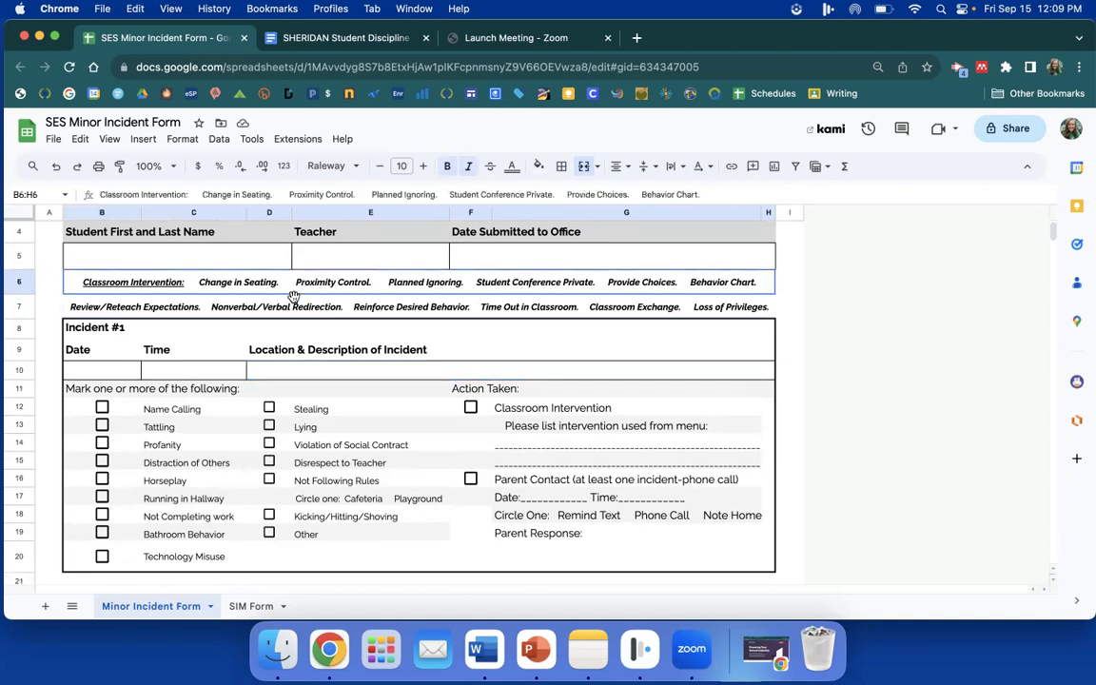
{"action": "left_click", "coordinate": [539, 166]}
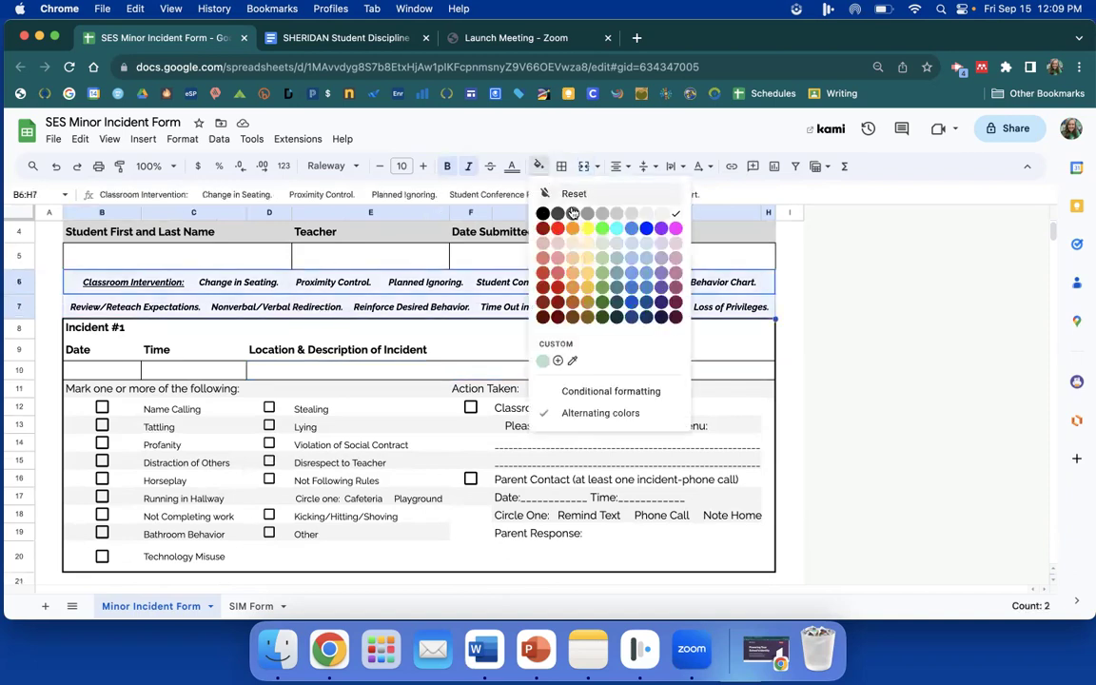
{"action": "left_click", "coordinate": [586, 231]}
{"action": "left_click", "coordinate": [483, 425]}
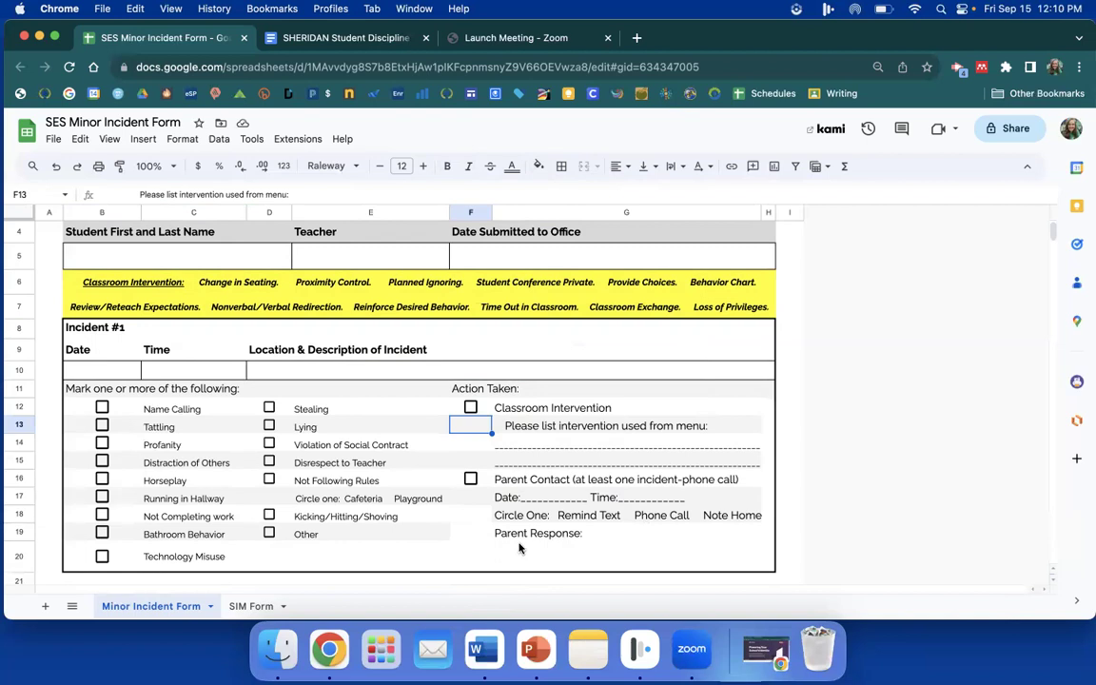
{"action": "left_click", "coordinate": [577, 480]}
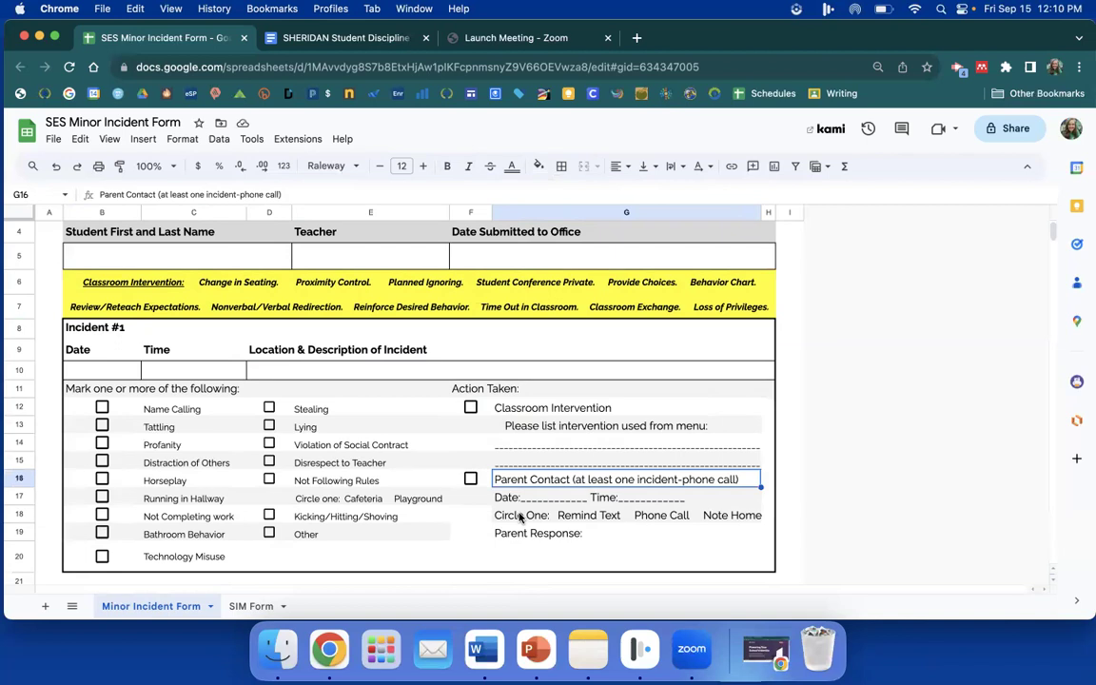
{"action": "left_click", "coordinate": [167, 515]}
{"action": "left_click", "coordinate": [306, 463]}
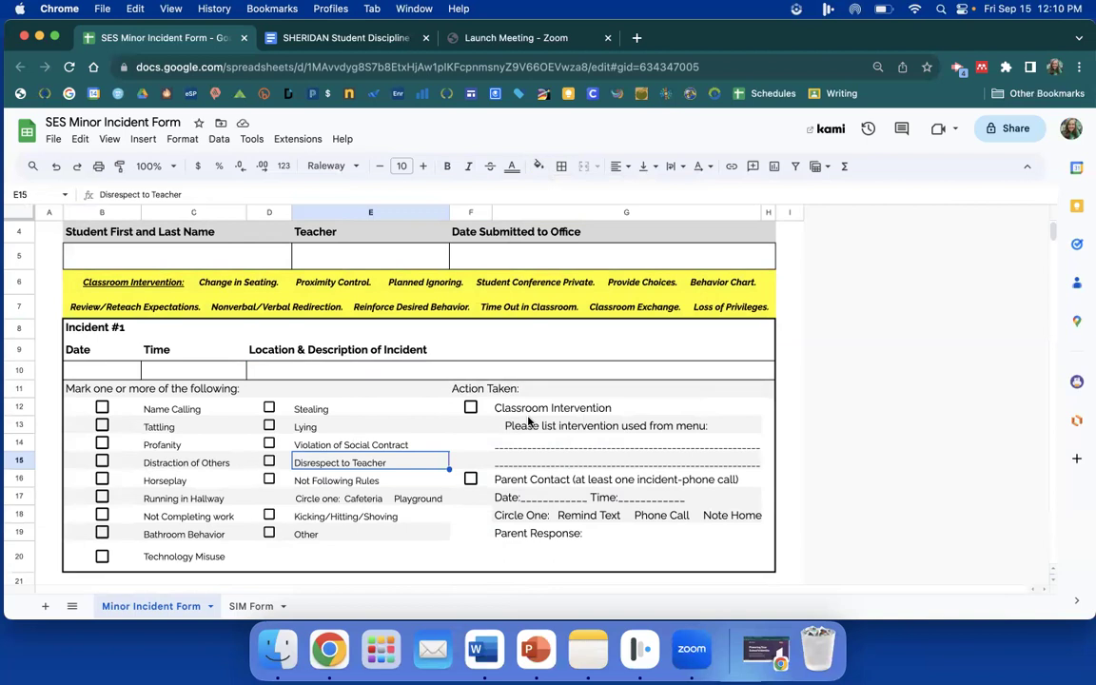
{"action": "left_click", "coordinate": [425, 284]}
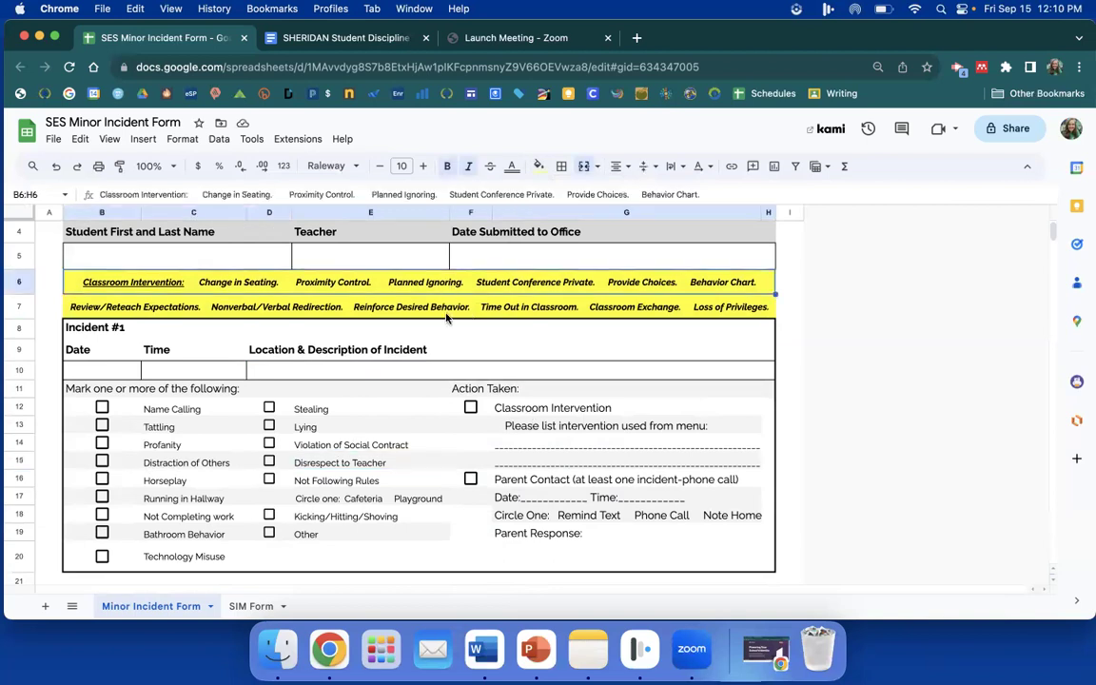
{"action": "left_click", "coordinate": [446, 312]}
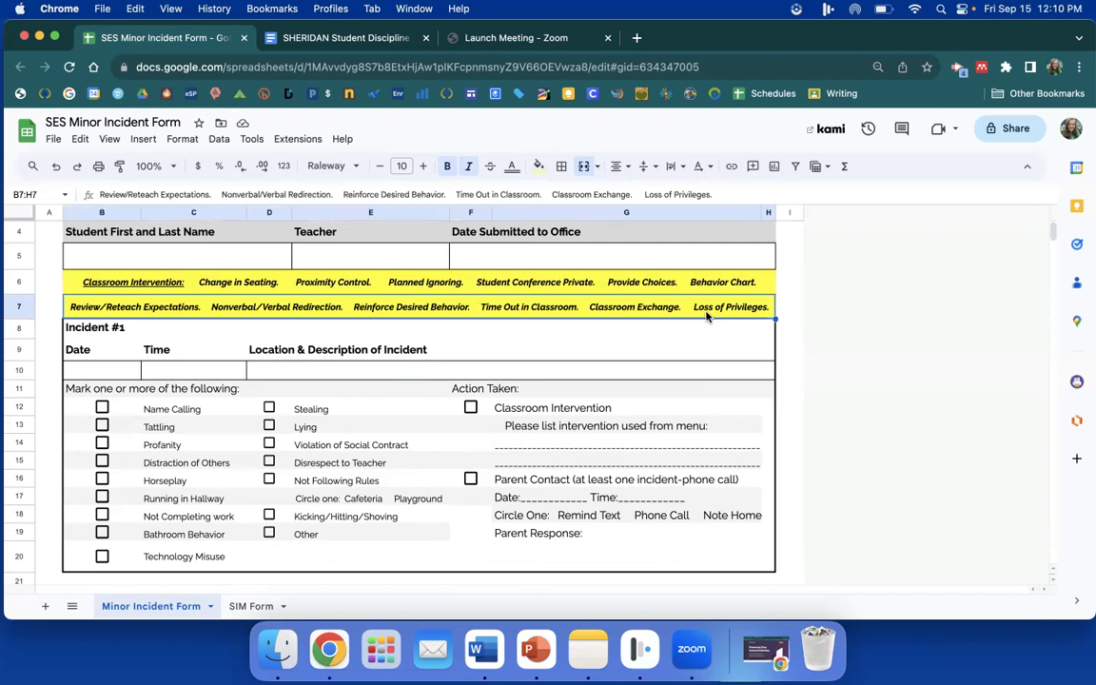
{"action": "left_click", "coordinate": [509, 441]}
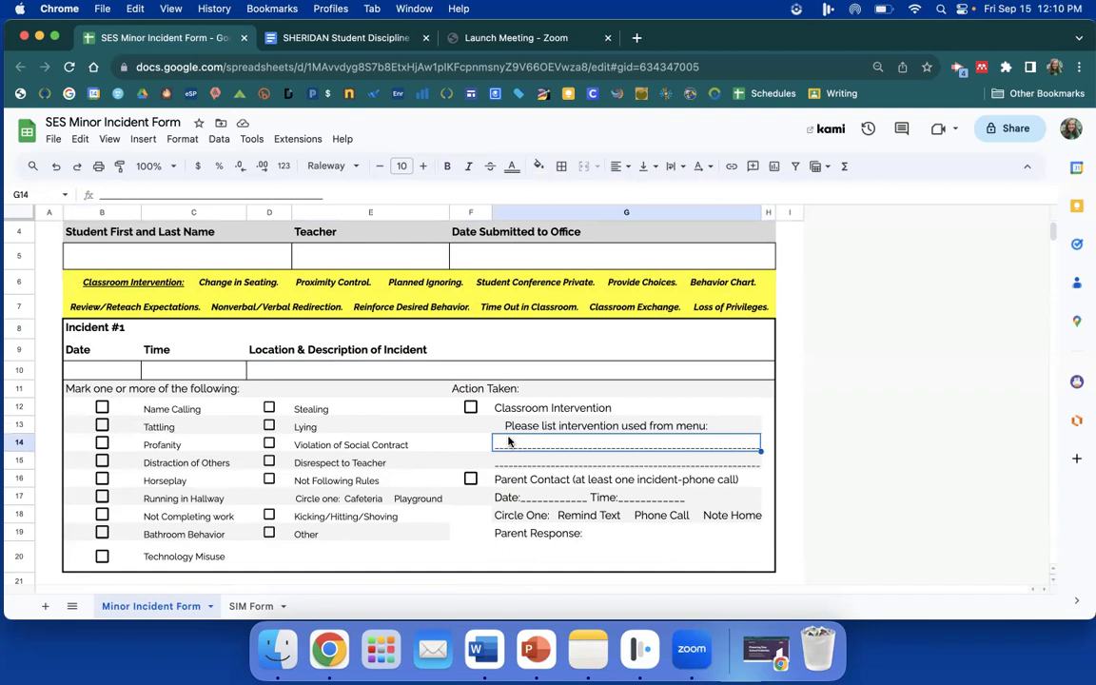
{"action": "left_click", "coordinate": [509, 565]}
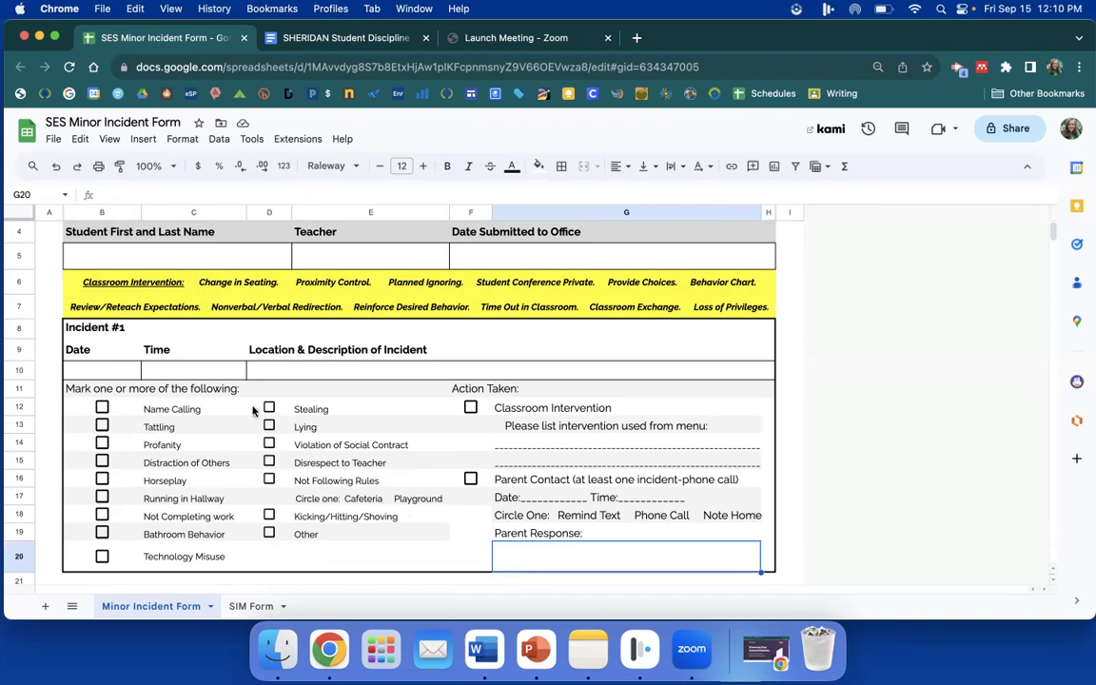
{"action": "scroll", "coordinate": [253, 410], "scroll_direction": "down", "scroll_amount": 3}
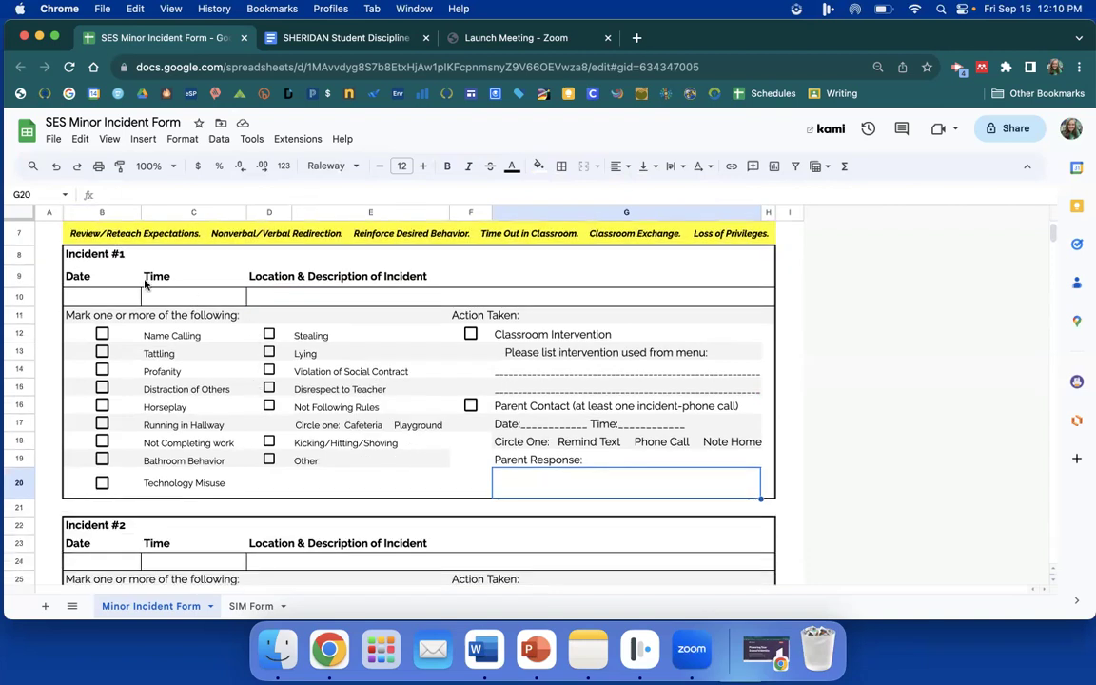
{"action": "scroll", "coordinate": [339, 352], "scroll_direction": "down", "scroll_amount": 10}
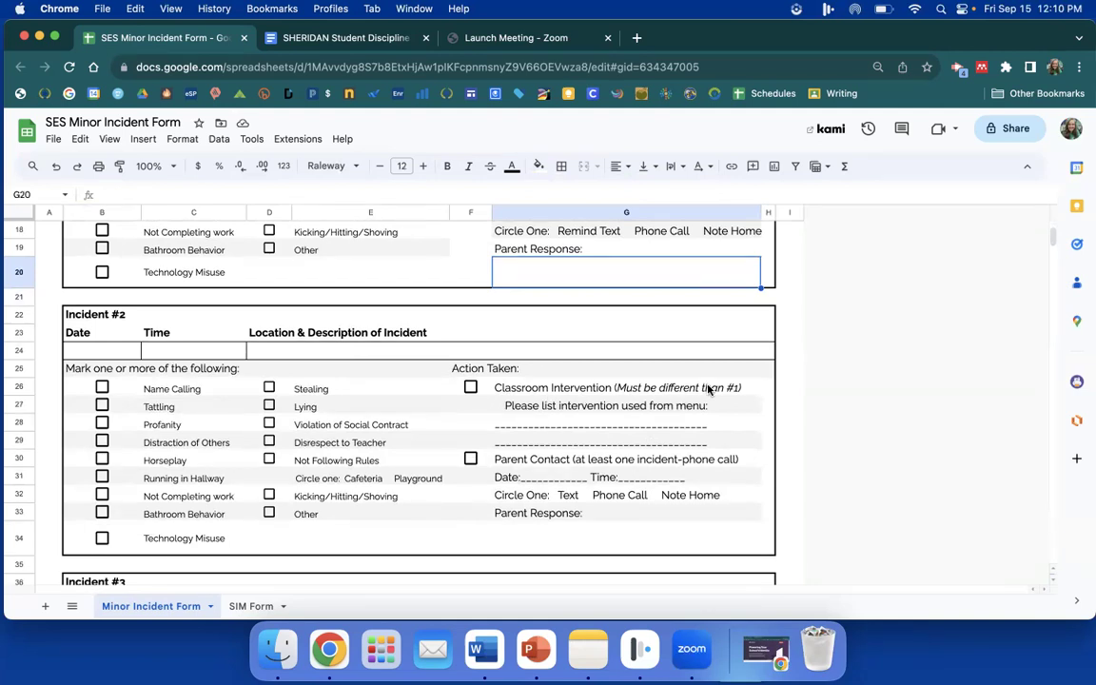
{"action": "scroll", "coordinate": [708, 390], "scroll_direction": "up", "scroll_amount": 14}
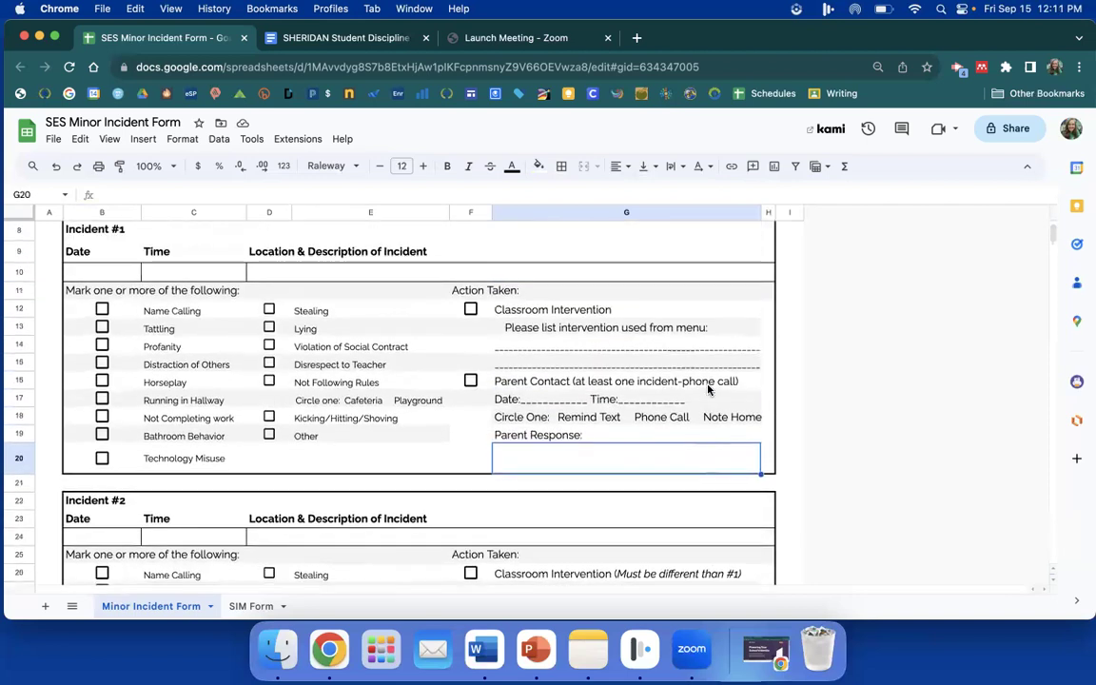
{"action": "left_click", "coordinate": [554, 473]}
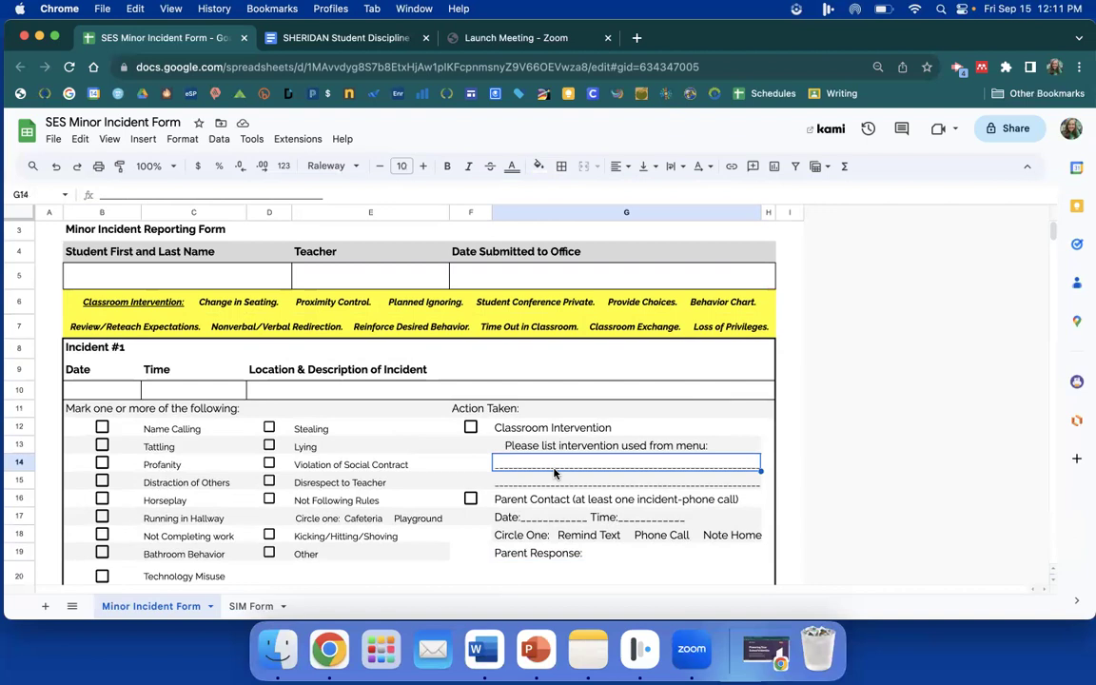
{"action": "scroll", "coordinate": [554, 473], "scroll_direction": "down", "scroll_amount": 12}
{"action": "left_click", "coordinate": [555, 438]}
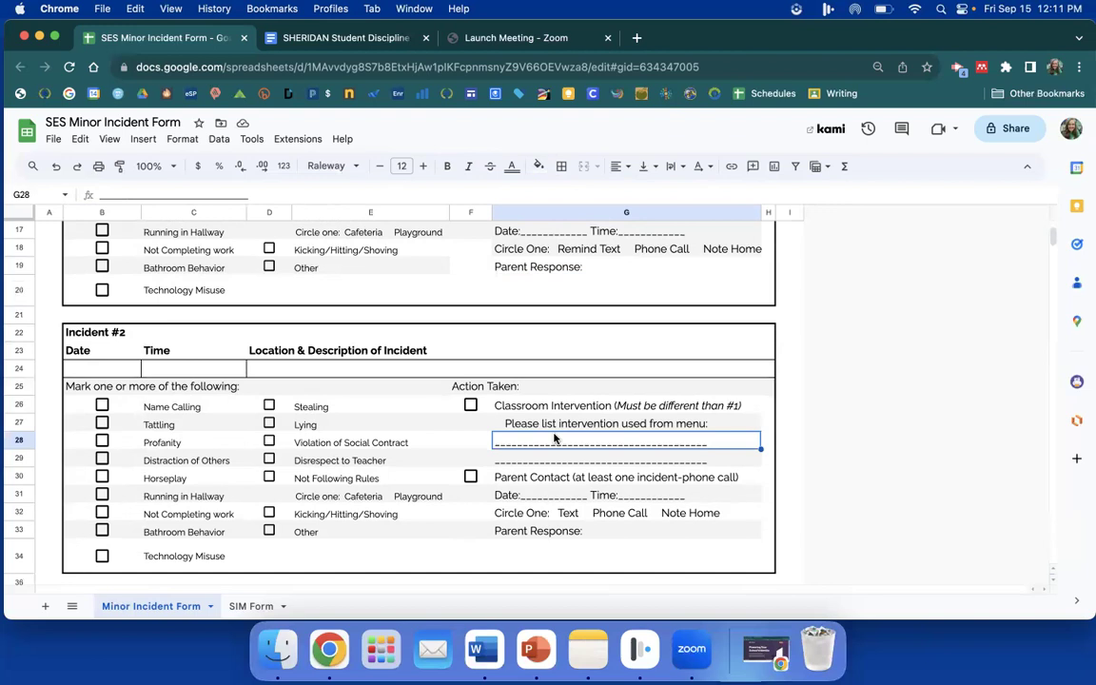
{"action": "left_click", "coordinate": [560, 474]}
{"action": "key", "text": "Down"}
{"action": "key", "text": "Down"}
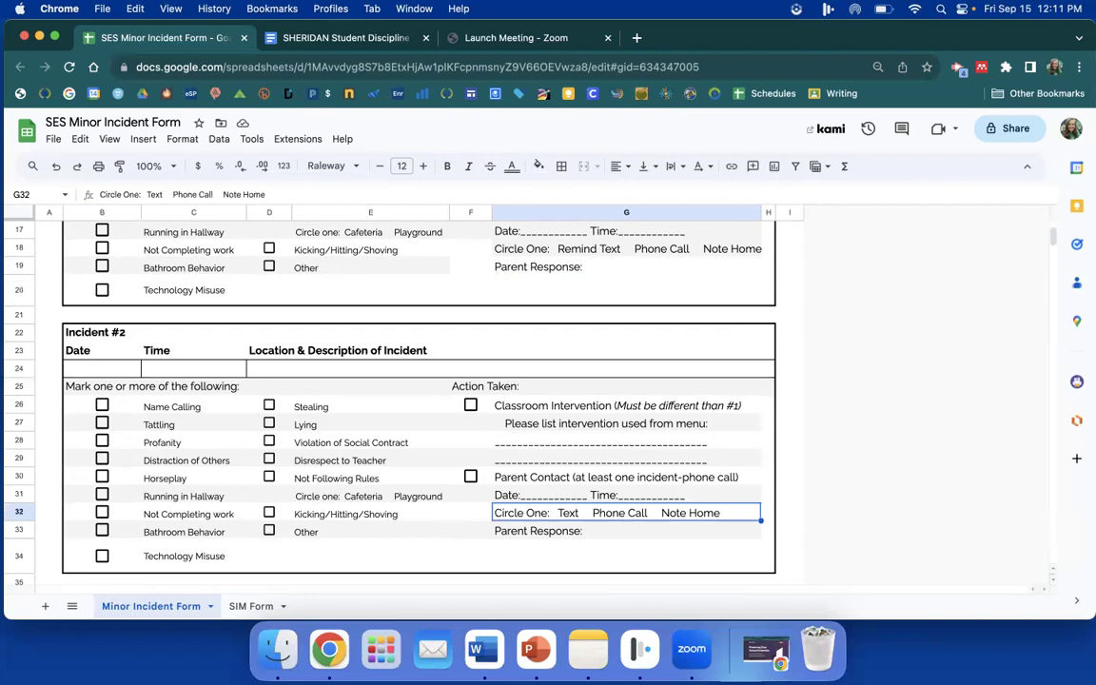
{"action": "scroll", "coordinate": [418, 399], "scroll_direction": "up", "scroll_amount": 5}
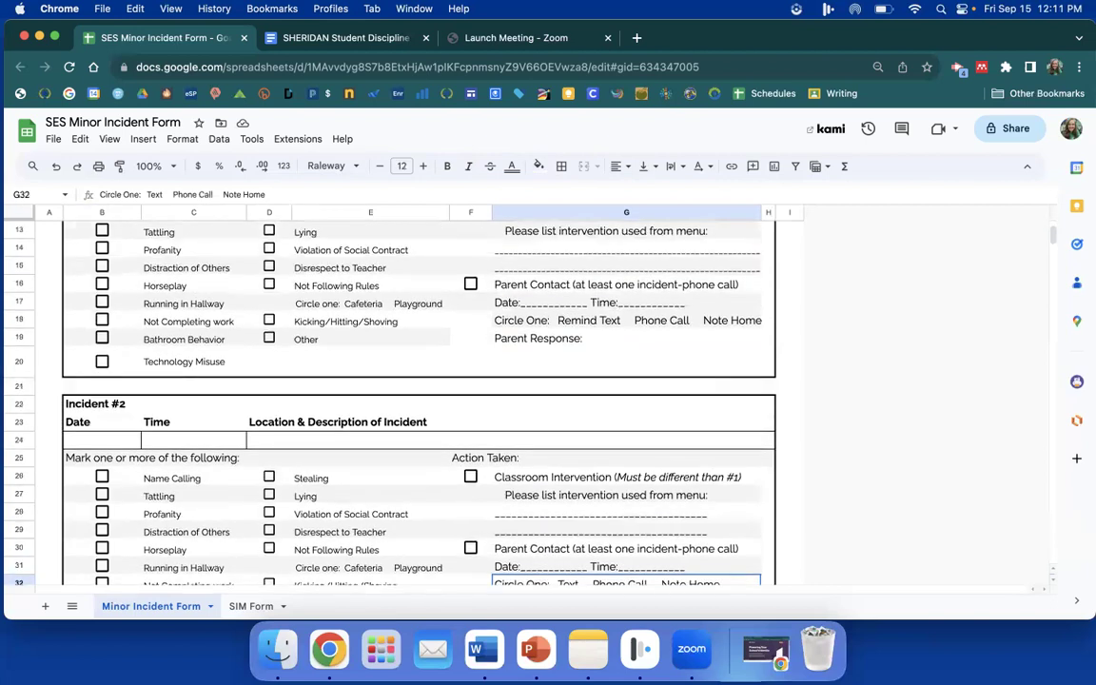
{"action": "scroll", "coordinate": [418, 399], "scroll_direction": "down", "scroll_amount": 4}
{"action": "scroll", "coordinate": [419, 399], "scroll_direction": "down", "scroll_amount": 2}
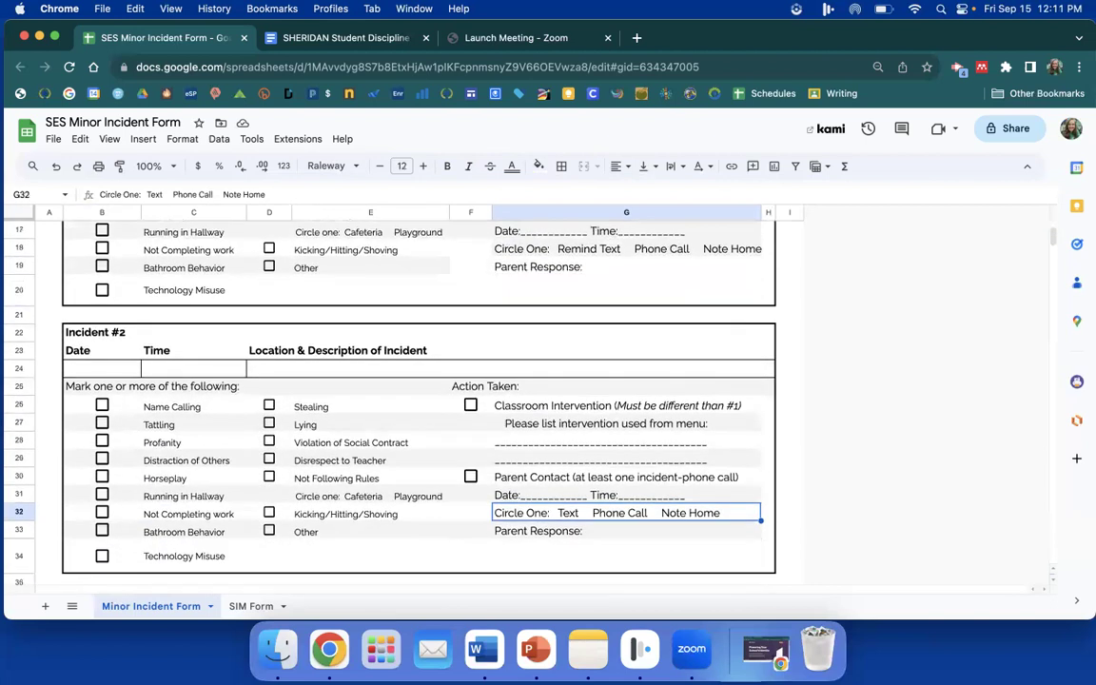
{"action": "scroll", "coordinate": [419, 400], "scroll_direction": "down", "scroll_amount": 6}
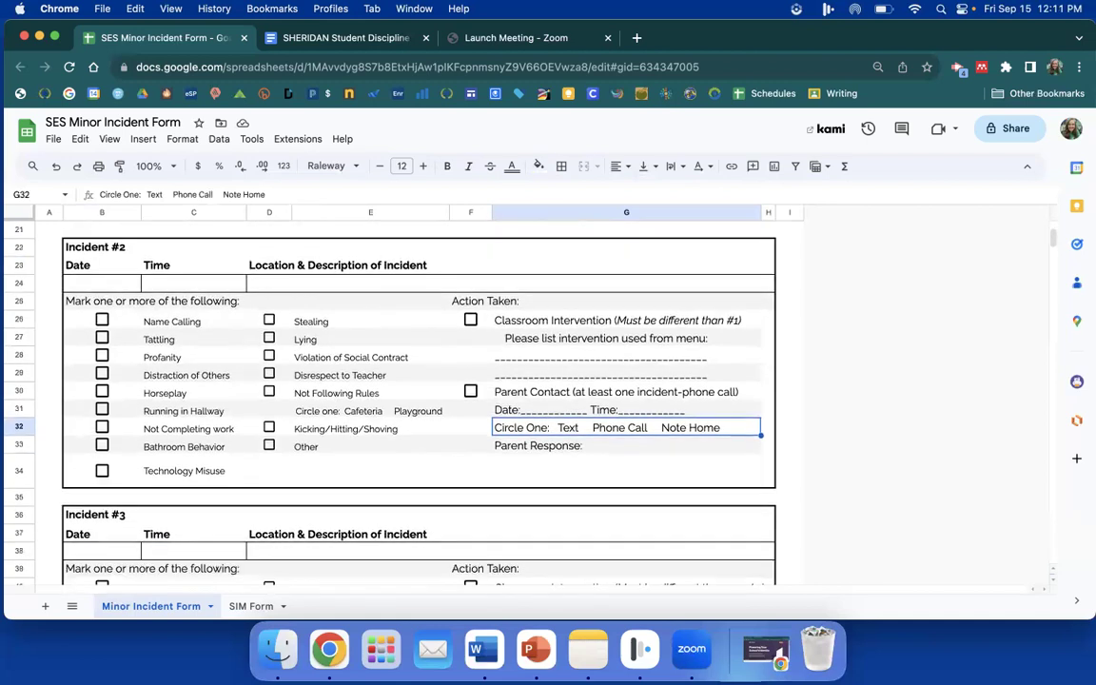
{"action": "scroll", "coordinate": [419, 400], "scroll_direction": "down", "scroll_amount": 4}
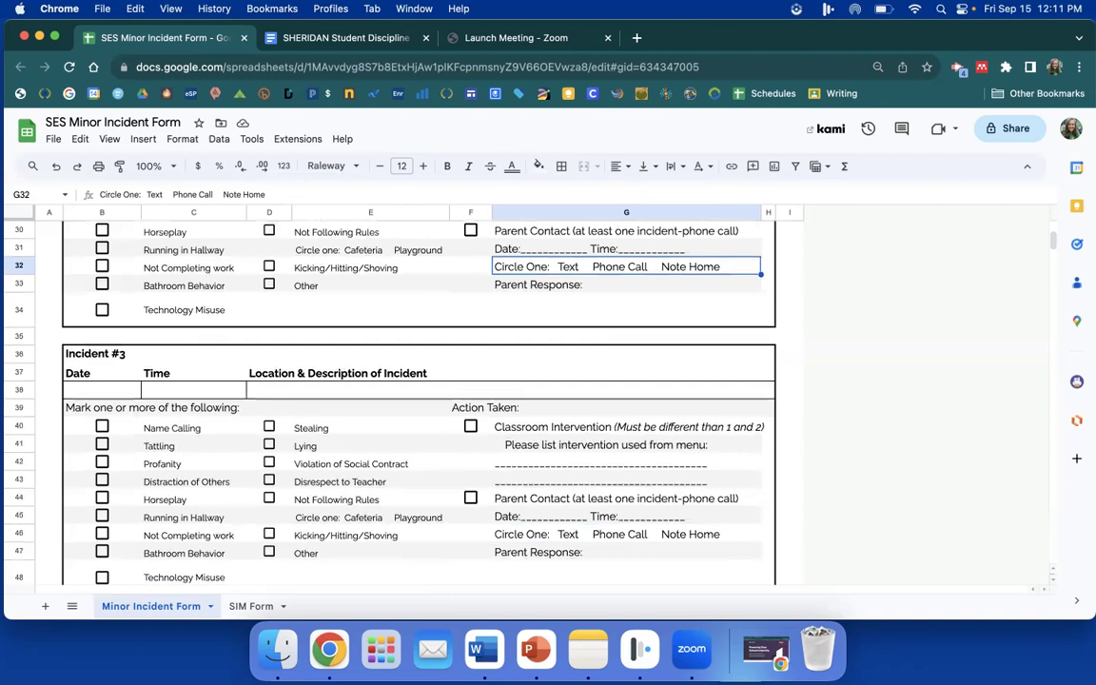
{"action": "scroll", "coordinate": [705, 425], "scroll_direction": "down", "scroll_amount": 1}
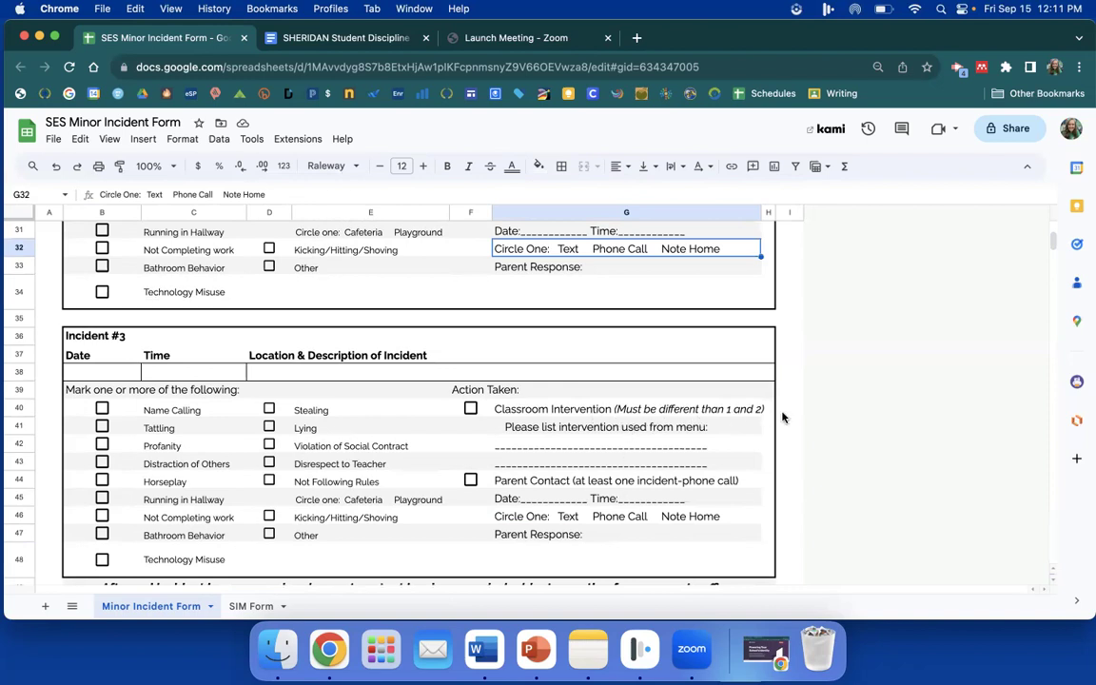
{"action": "scroll", "coordinate": [587, 472], "scroll_direction": "up", "scroll_amount": 10}
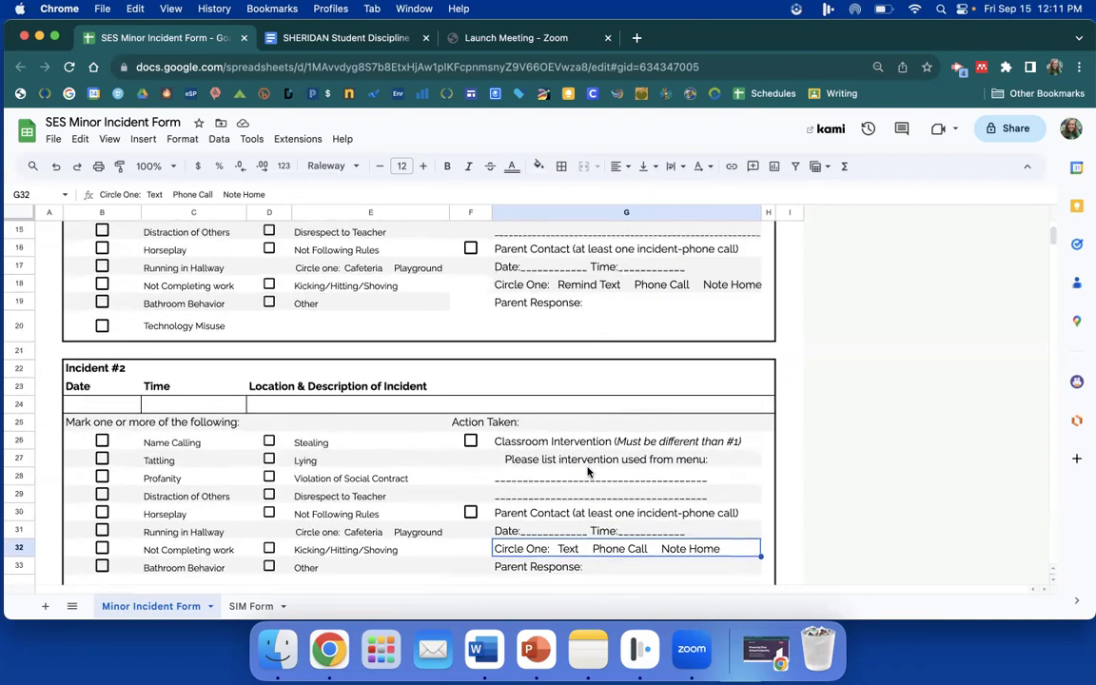
{"action": "scroll", "coordinate": [587, 471], "scroll_direction": "up", "scroll_amount": 2}
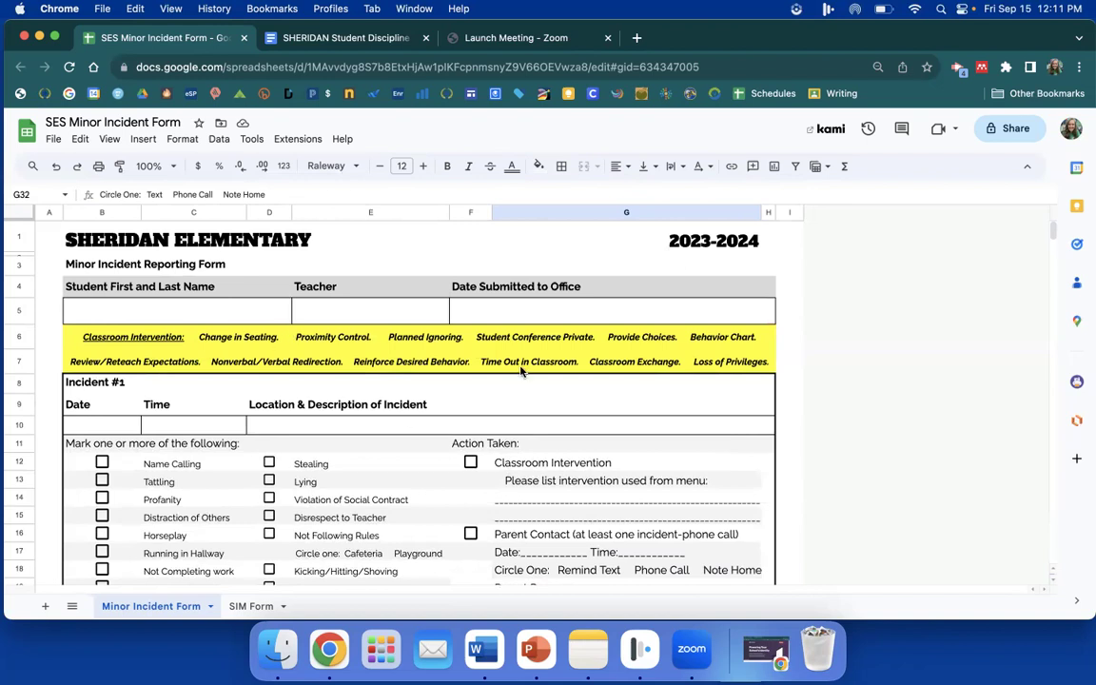
{"action": "scroll", "coordinate": [521, 371], "scroll_direction": "down", "scroll_amount": 3}
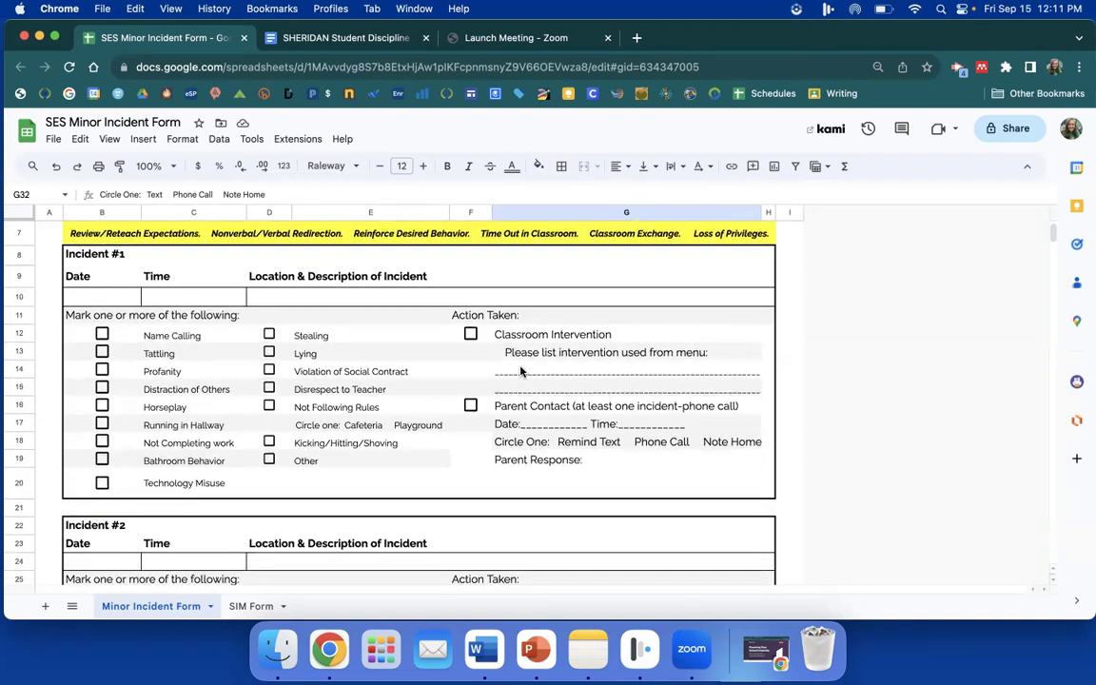
{"action": "scroll", "coordinate": [521, 371], "scroll_direction": "down", "scroll_amount": 5}
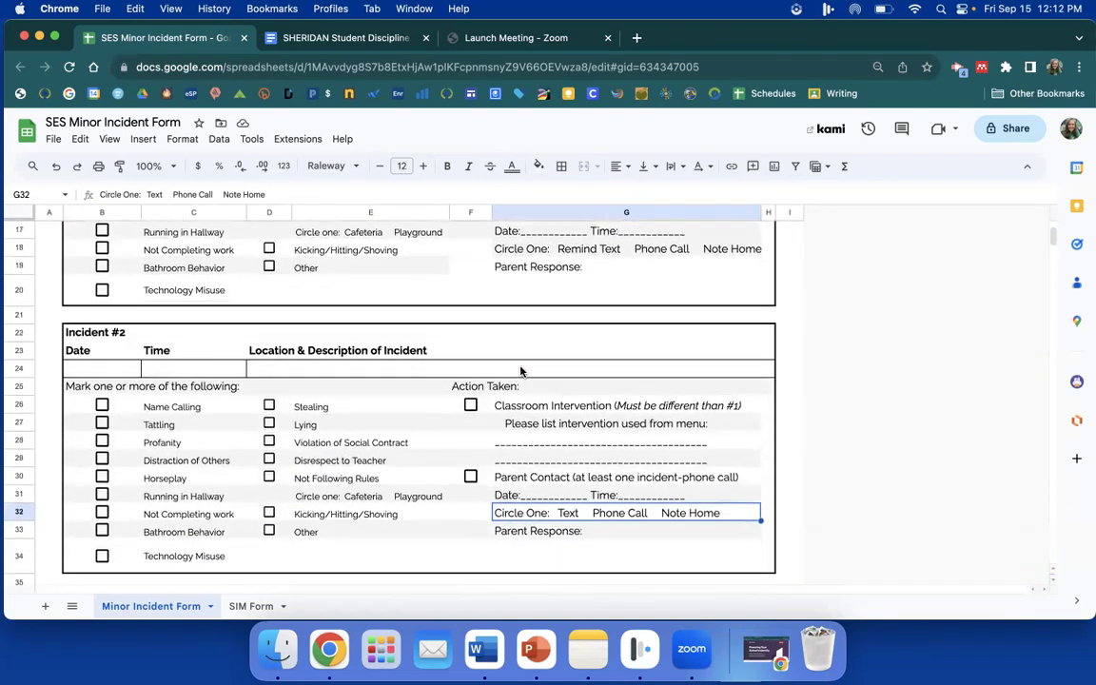
{"action": "scroll", "coordinate": [521, 371], "scroll_direction": "down", "scroll_amount": 1}
{"action": "scroll", "coordinate": [521, 371], "scroll_direction": "down", "scroll_amount": 1}
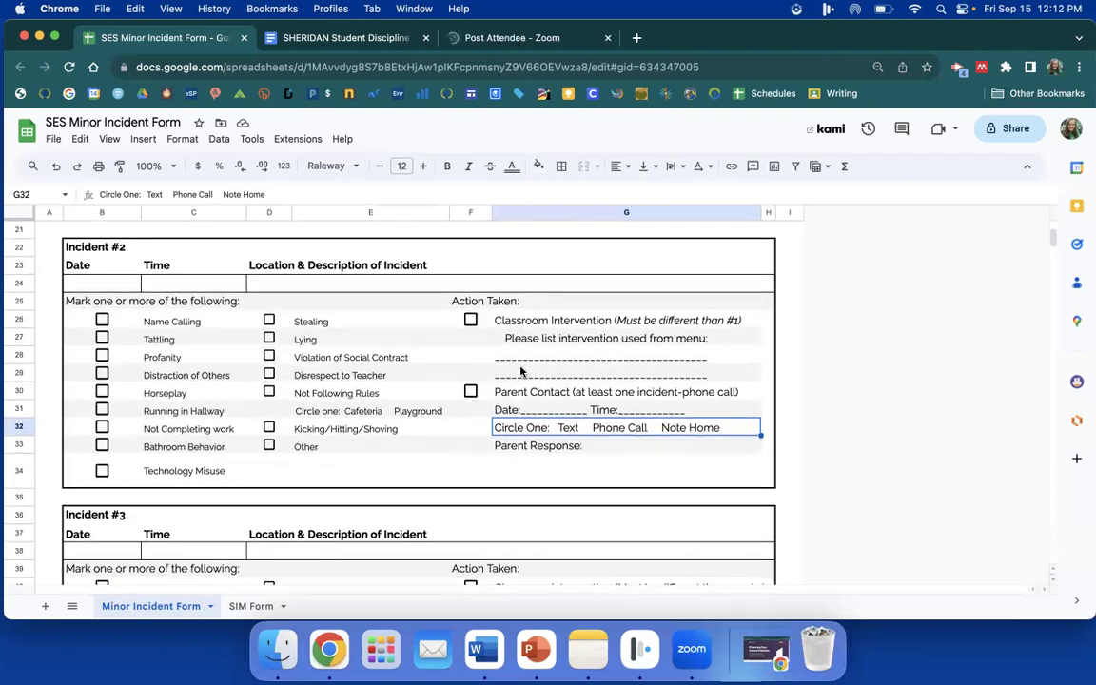
{"action": "scroll", "coordinate": [520, 371], "scroll_direction": "down", "scroll_amount": 1}
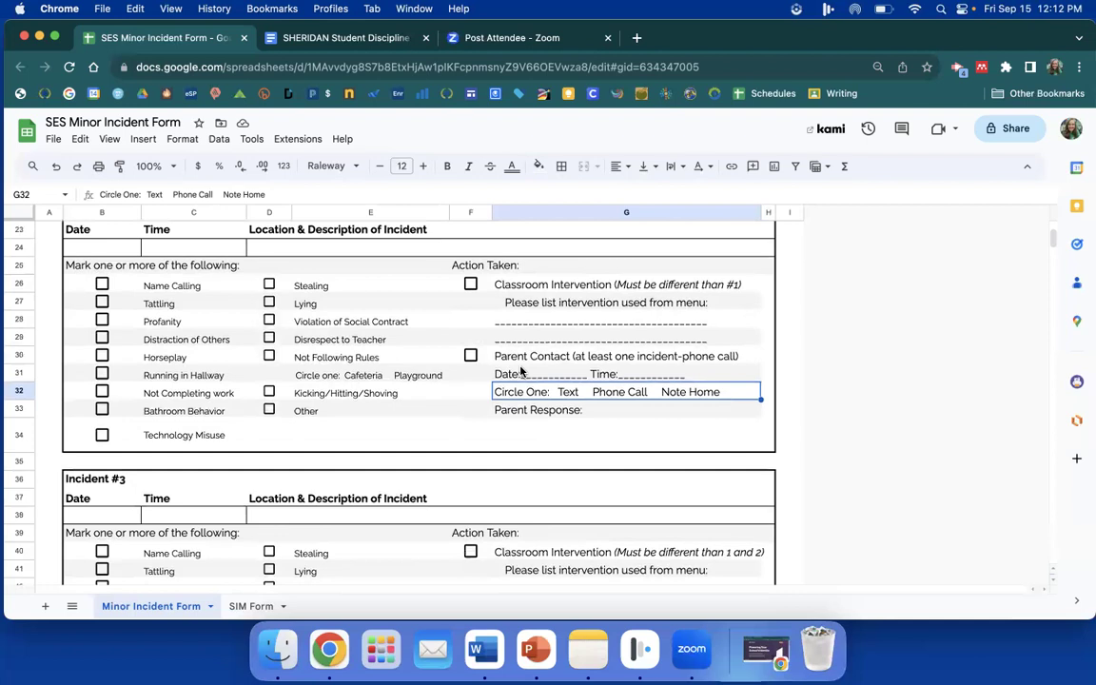
{"action": "scroll", "coordinate": [520, 371], "scroll_direction": "down", "scroll_amount": 5}
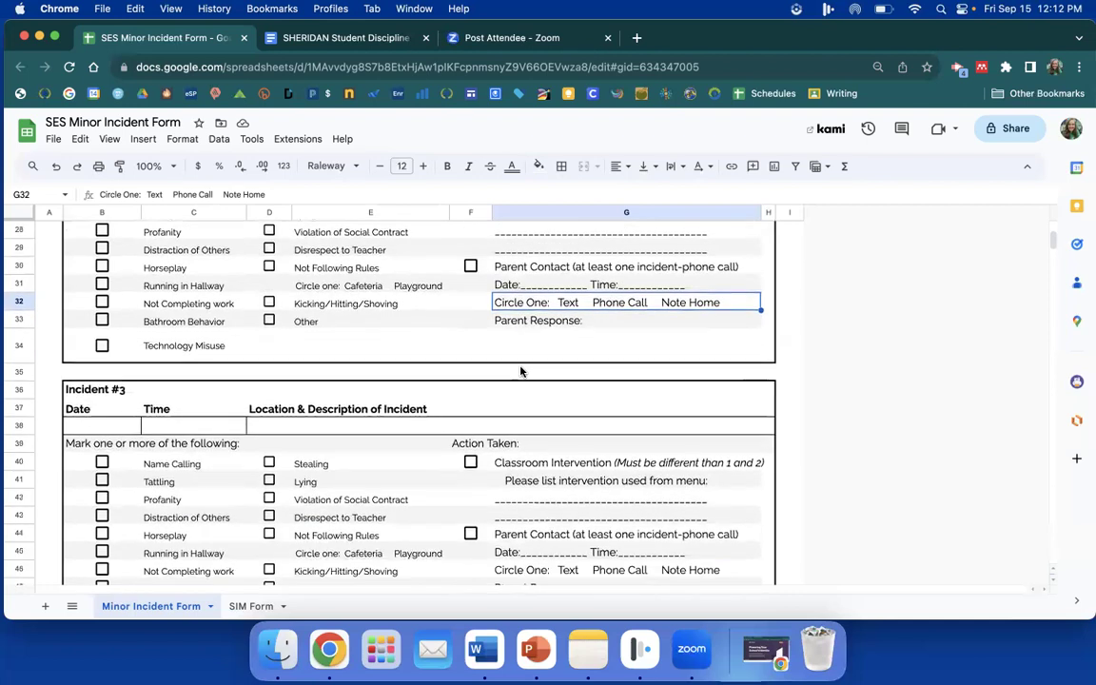
{"action": "scroll", "coordinate": [520, 371], "scroll_direction": "down", "scroll_amount": 2}
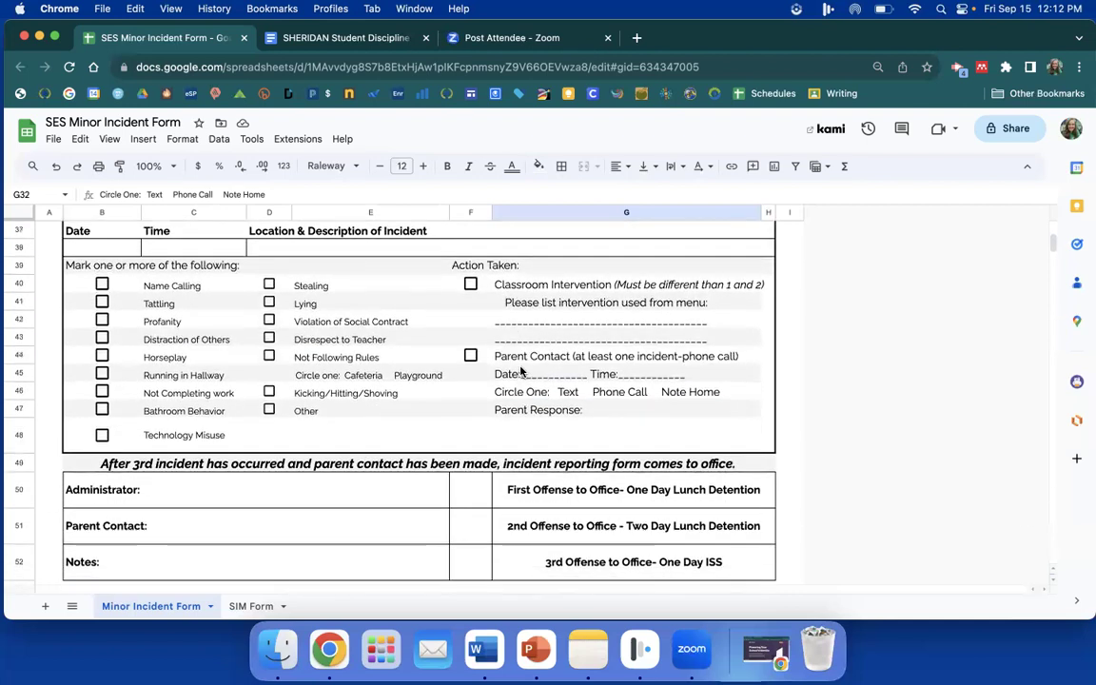
{"action": "left_click", "coordinate": [240, 453]}
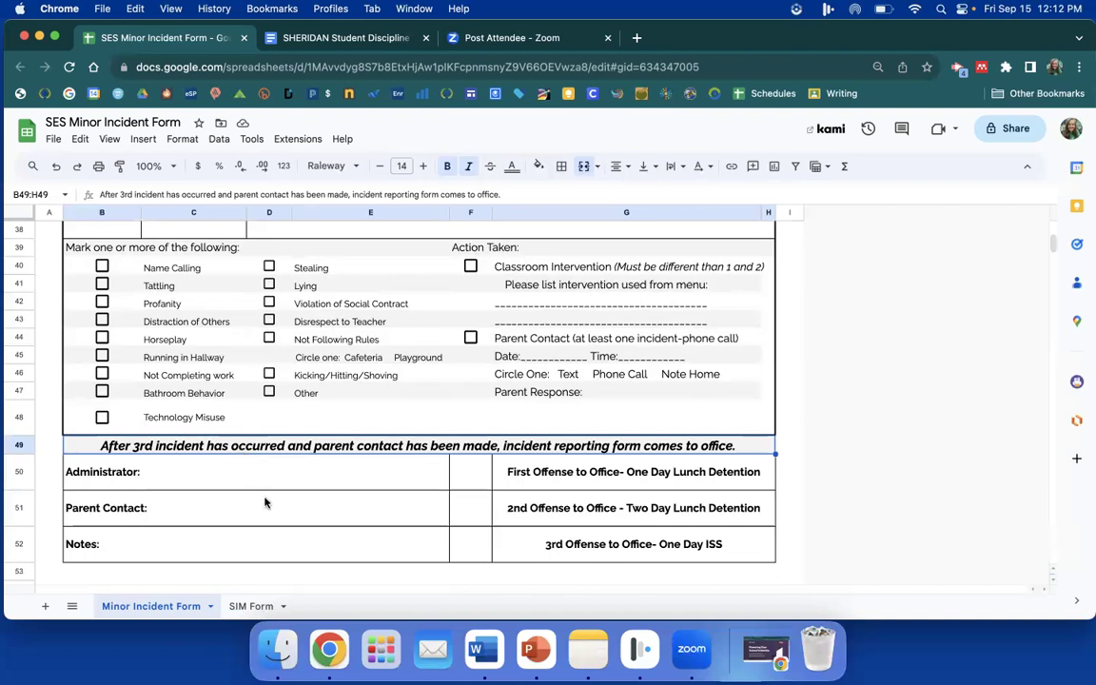
{"action": "scroll", "coordinate": [265, 502], "scroll_direction": "up", "scroll_amount": 1}
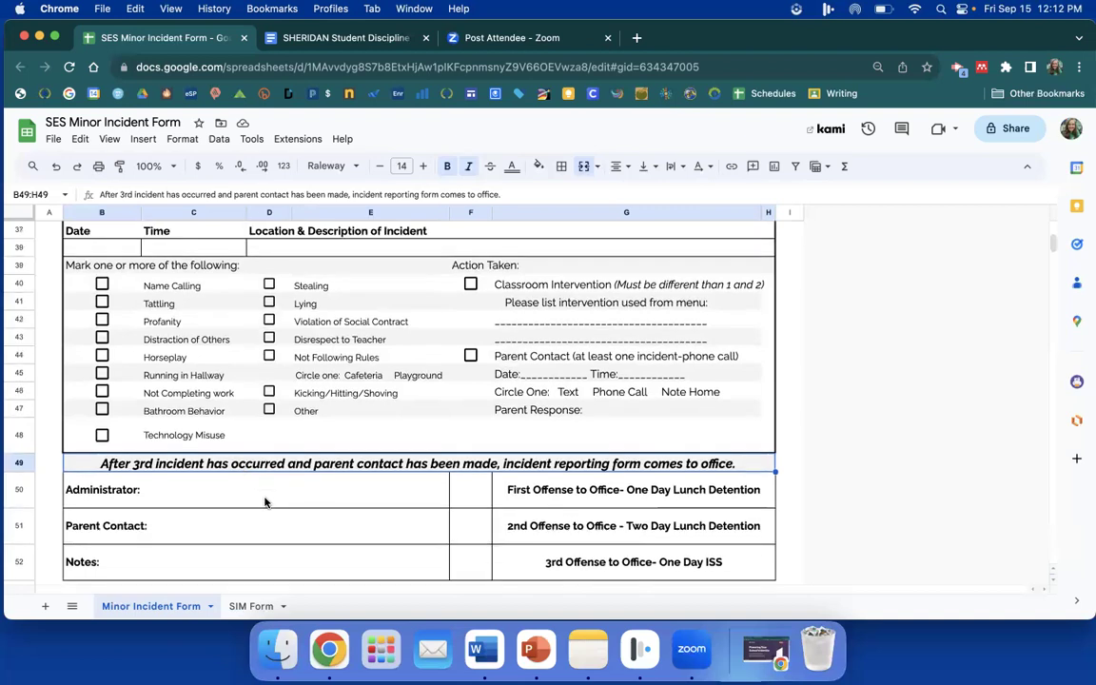
{"action": "left_click", "coordinate": [471, 489]}
{"action": "left_click", "coordinate": [476, 566]}
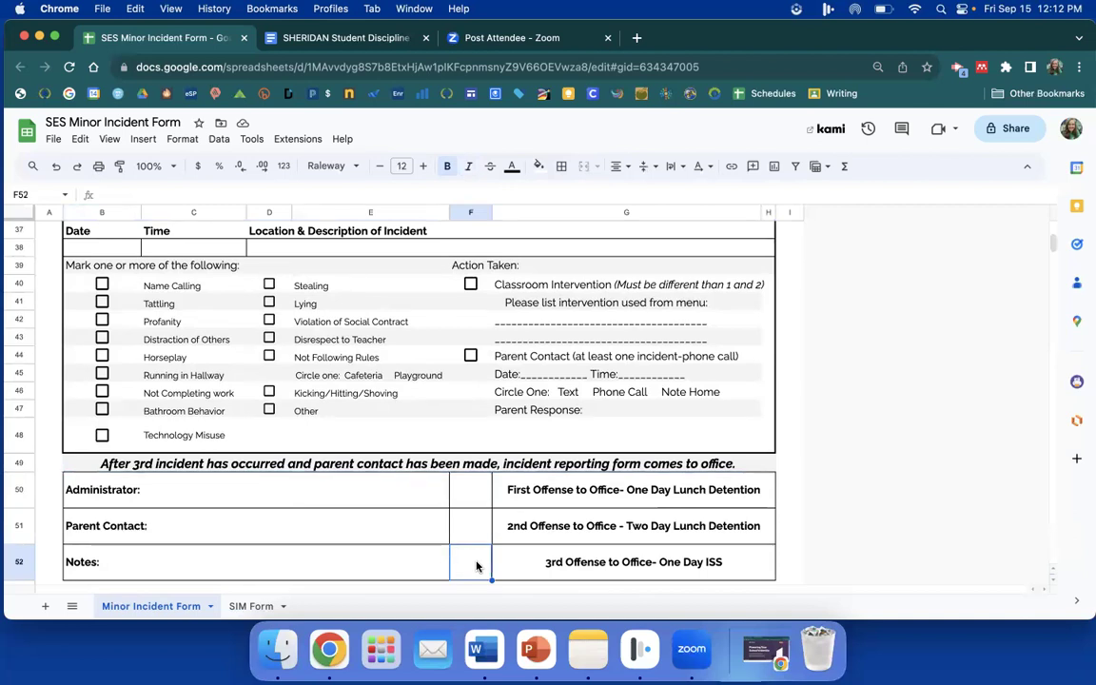
{"action": "left_click", "coordinate": [477, 501]}
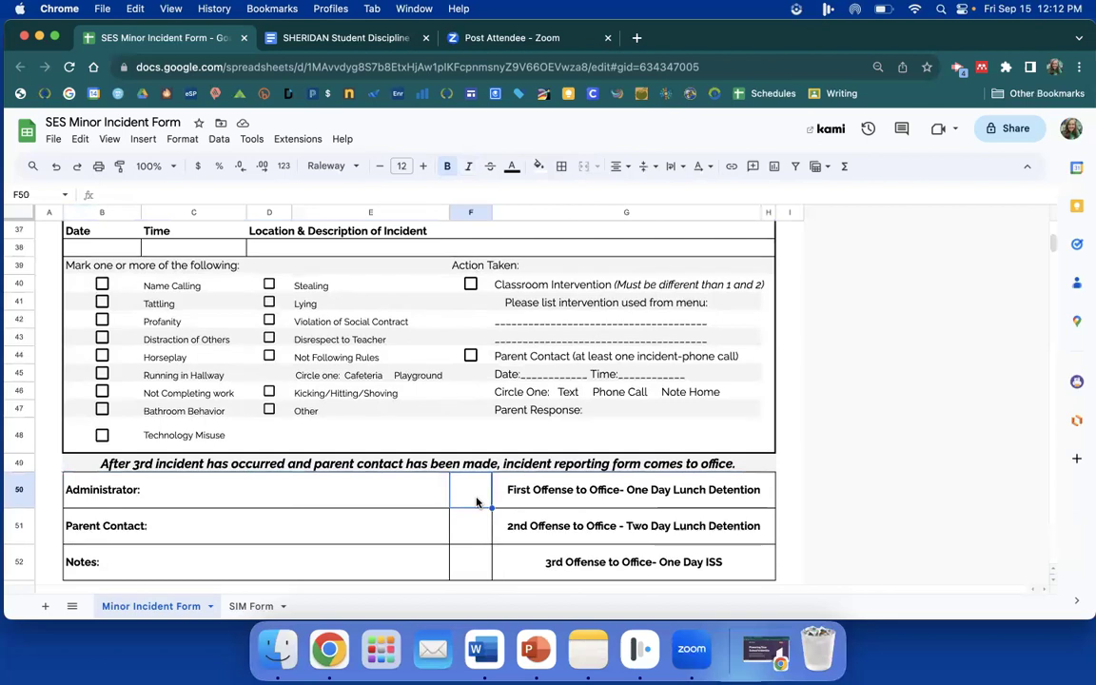
{"action": "scroll", "coordinate": [477, 501], "scroll_direction": "up", "scroll_amount": 15}
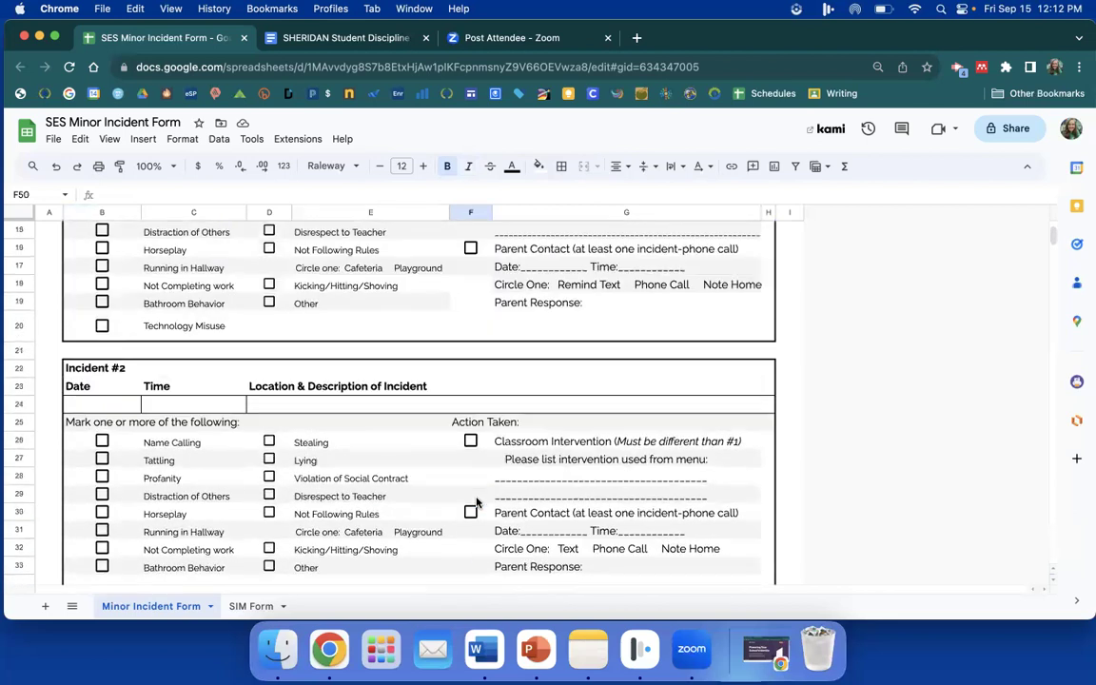
{"action": "scroll", "coordinate": [476, 501], "scroll_direction": "up", "scroll_amount": 5}
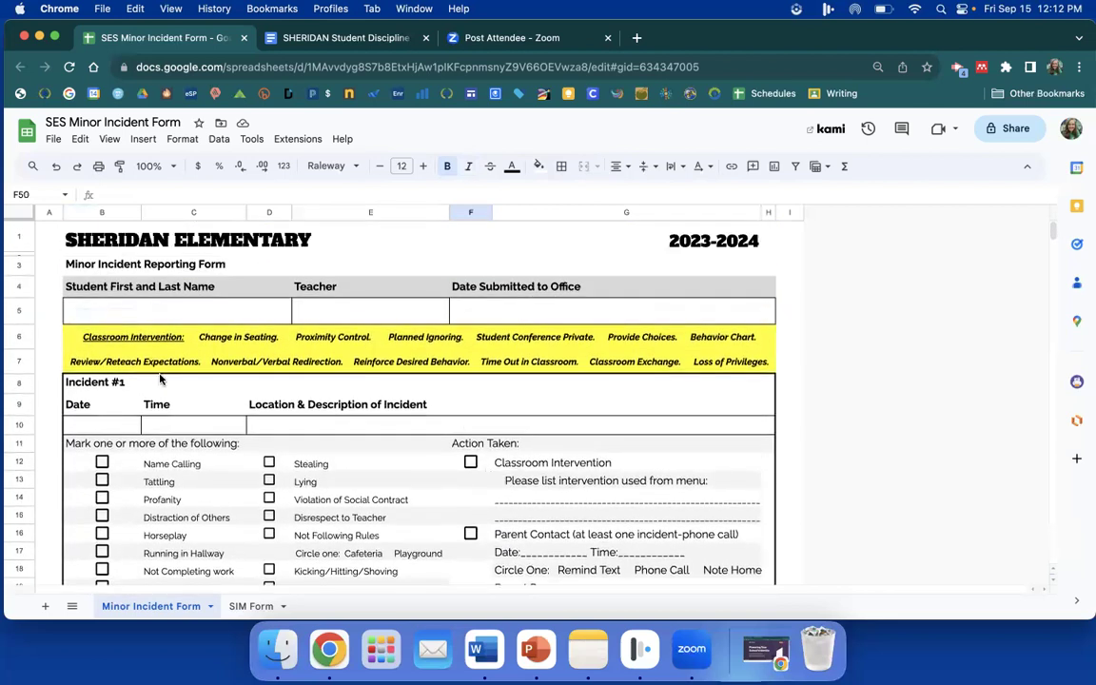
{"action": "scroll", "coordinate": [161, 377], "scroll_direction": "down", "scroll_amount": 3}
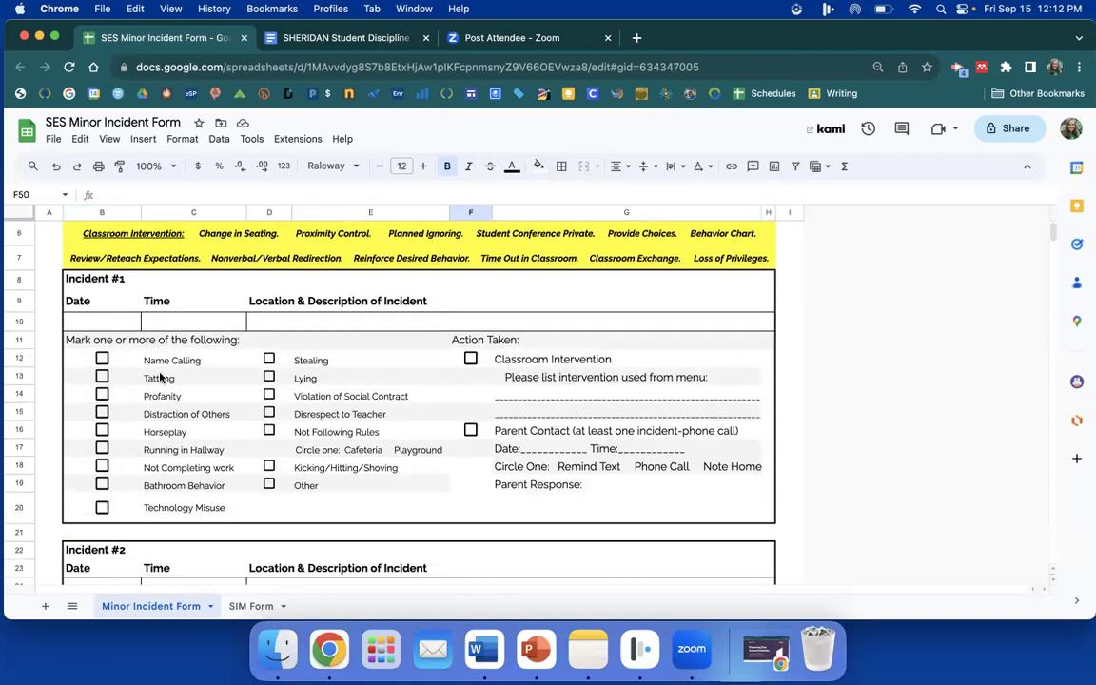
{"action": "scroll", "coordinate": [161, 377], "scroll_direction": "down", "scroll_amount": 6}
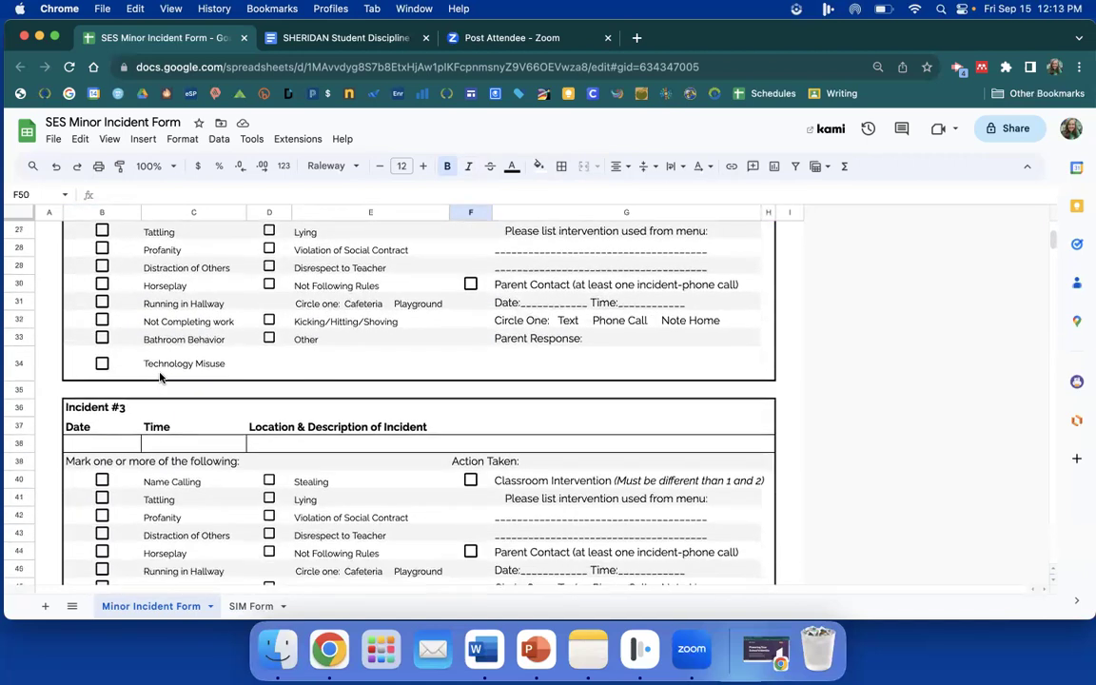
{"action": "scroll", "coordinate": [160, 377], "scroll_direction": "down", "scroll_amount": 2}
{"action": "scroll", "coordinate": [160, 377], "scroll_direction": "down", "scroll_amount": 5}
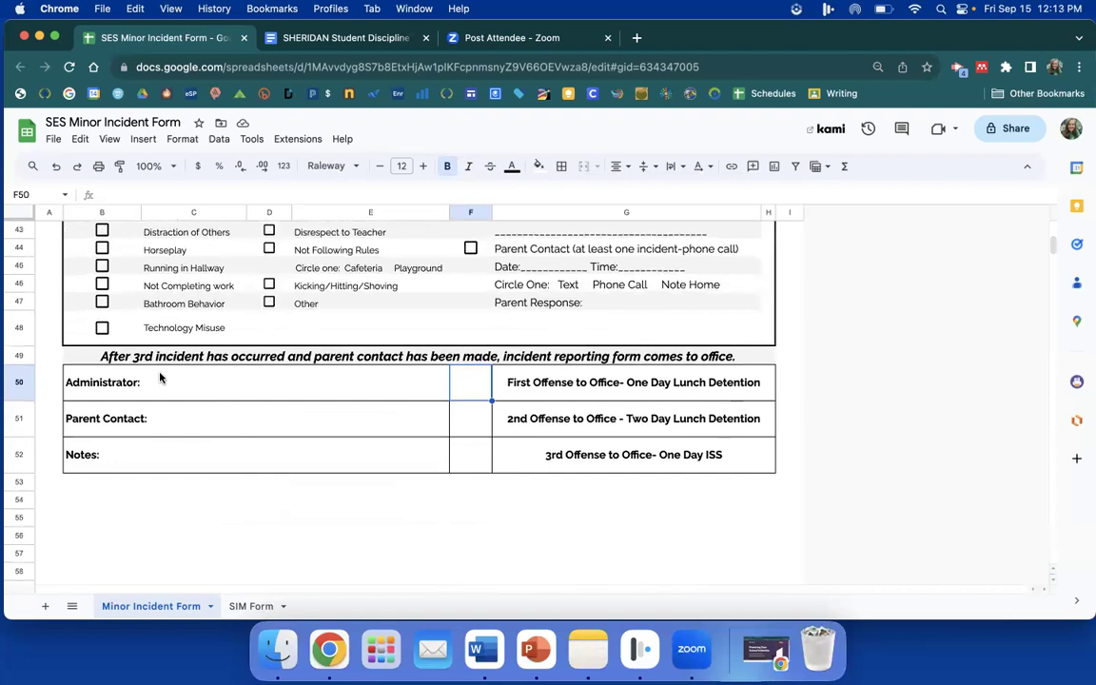
{"action": "left_click", "coordinate": [479, 424]}
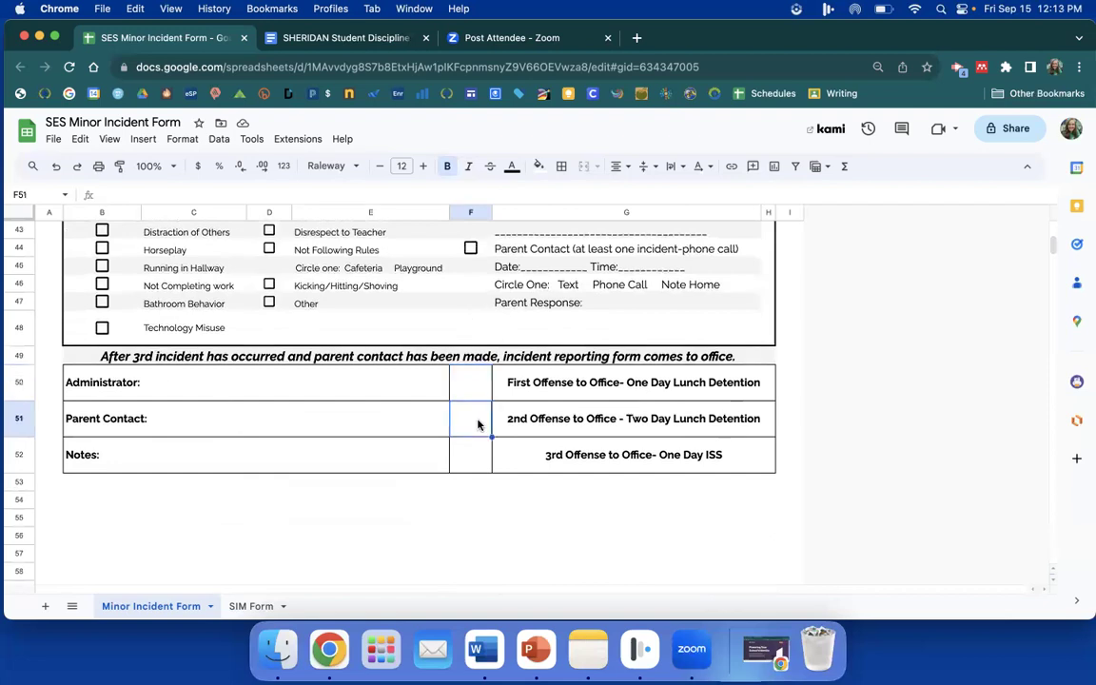
{"action": "left_click", "coordinate": [526, 426]}
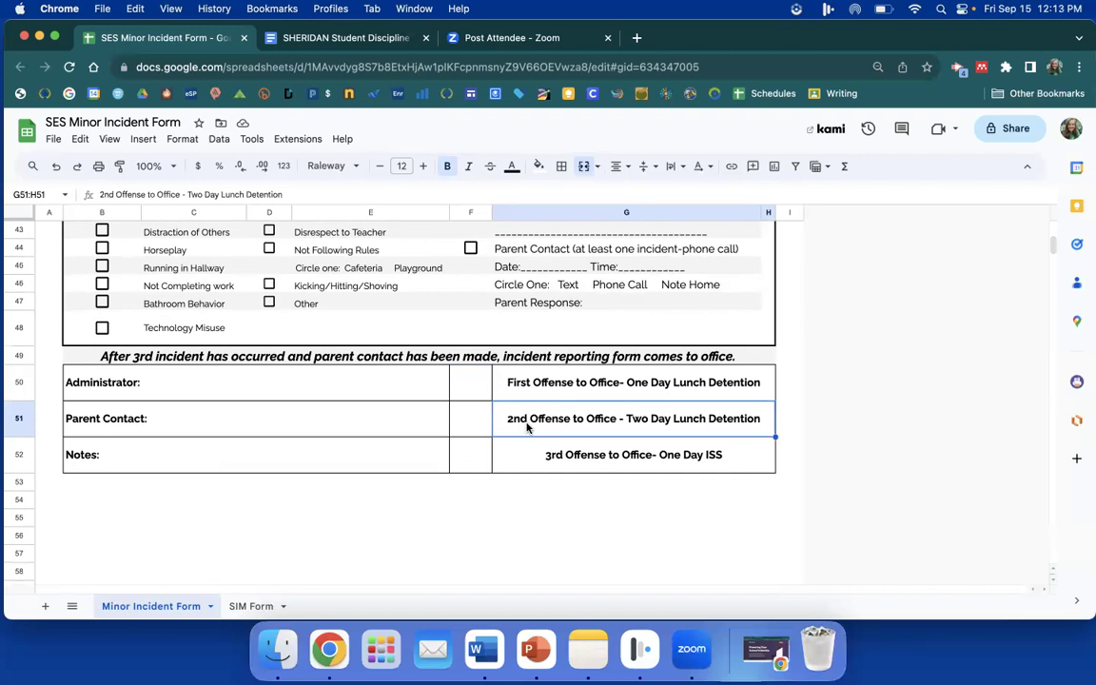
{"action": "left_click", "coordinate": [533, 466]}
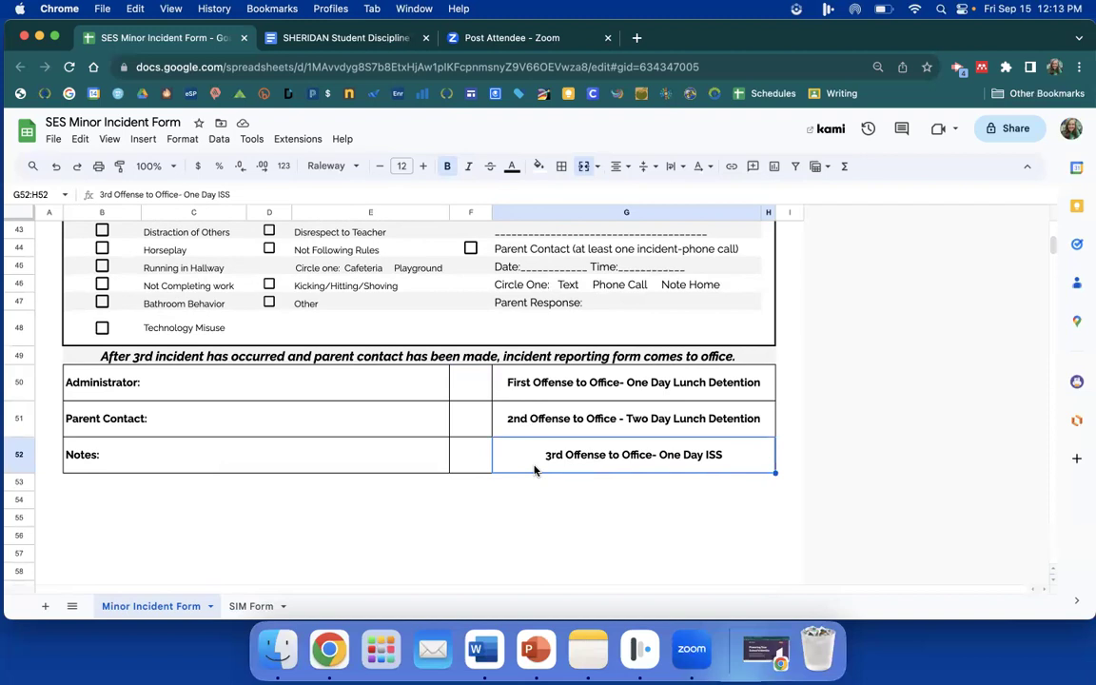
{"action": "scroll", "coordinate": [533, 469], "scroll_direction": "up", "scroll_amount": 10}
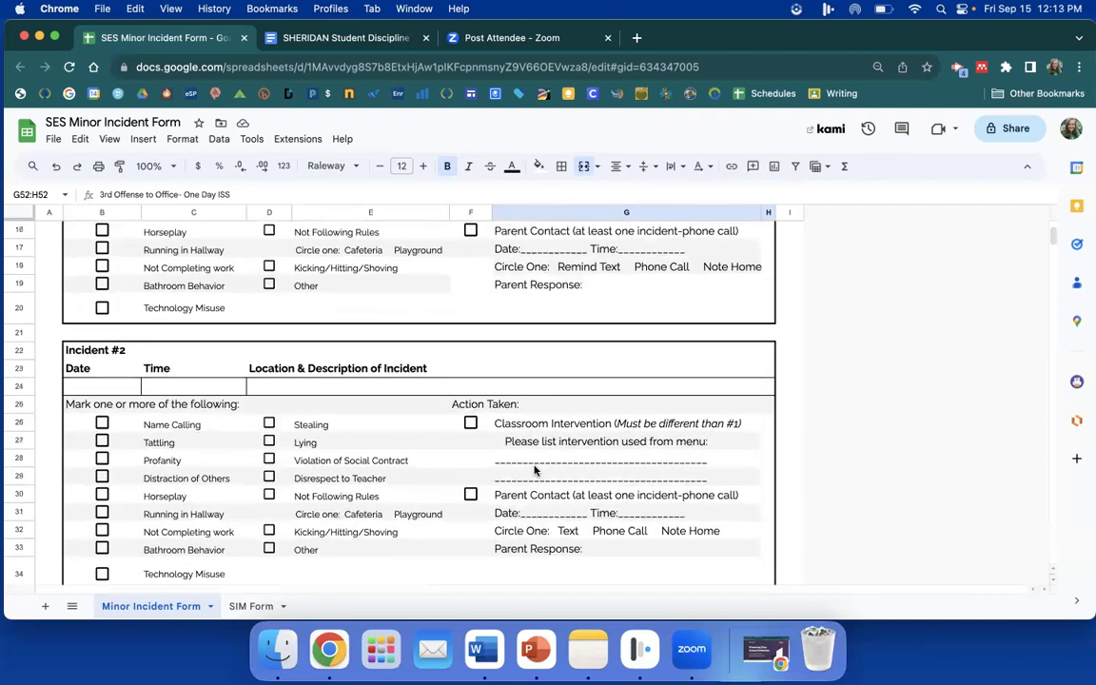
{"action": "scroll", "coordinate": [533, 469], "scroll_direction": "up", "scroll_amount": 4}
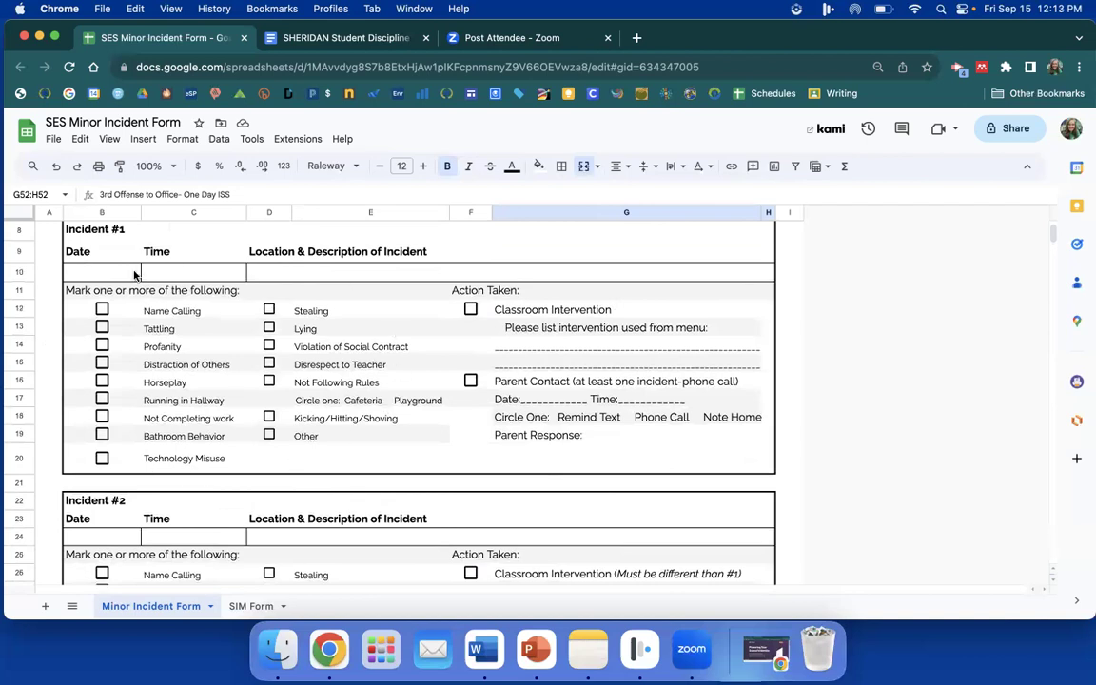
{"action": "left_click", "coordinate": [318, 425]}
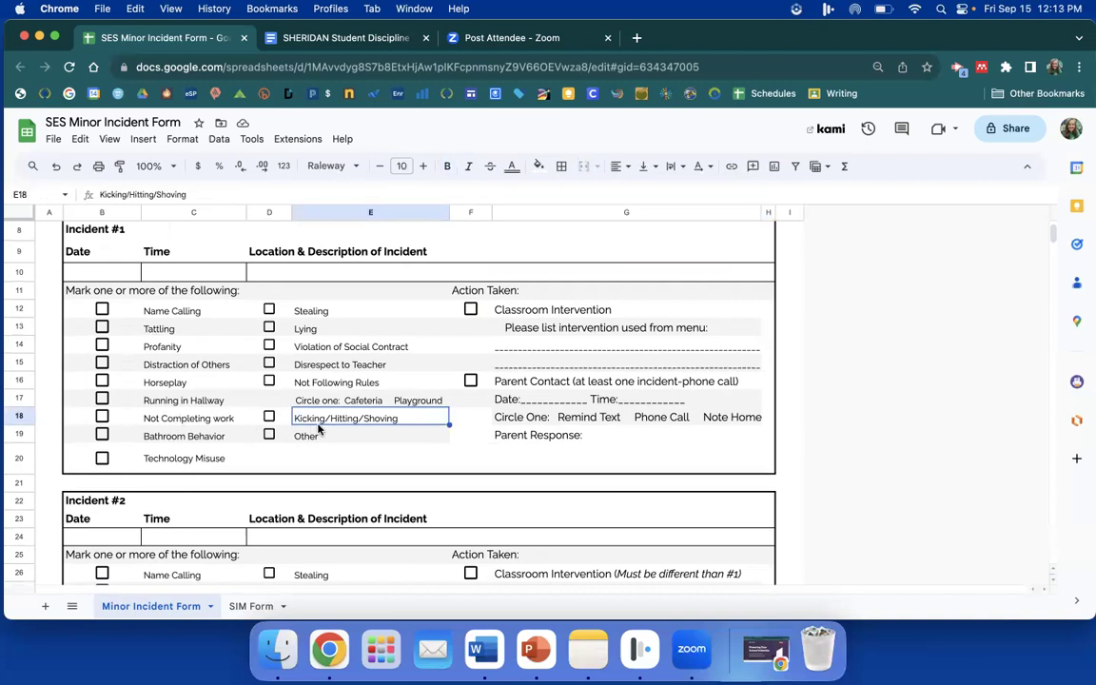
{"action": "left_click", "coordinate": [172, 351]}
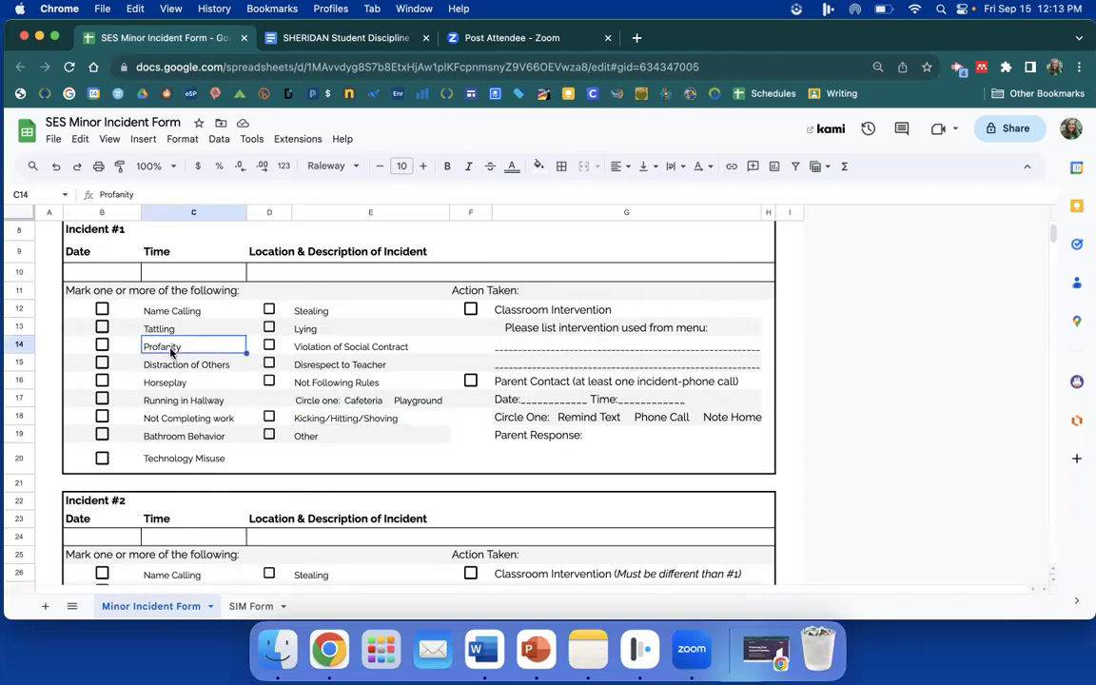
{"action": "left_click", "coordinate": [173, 466]}
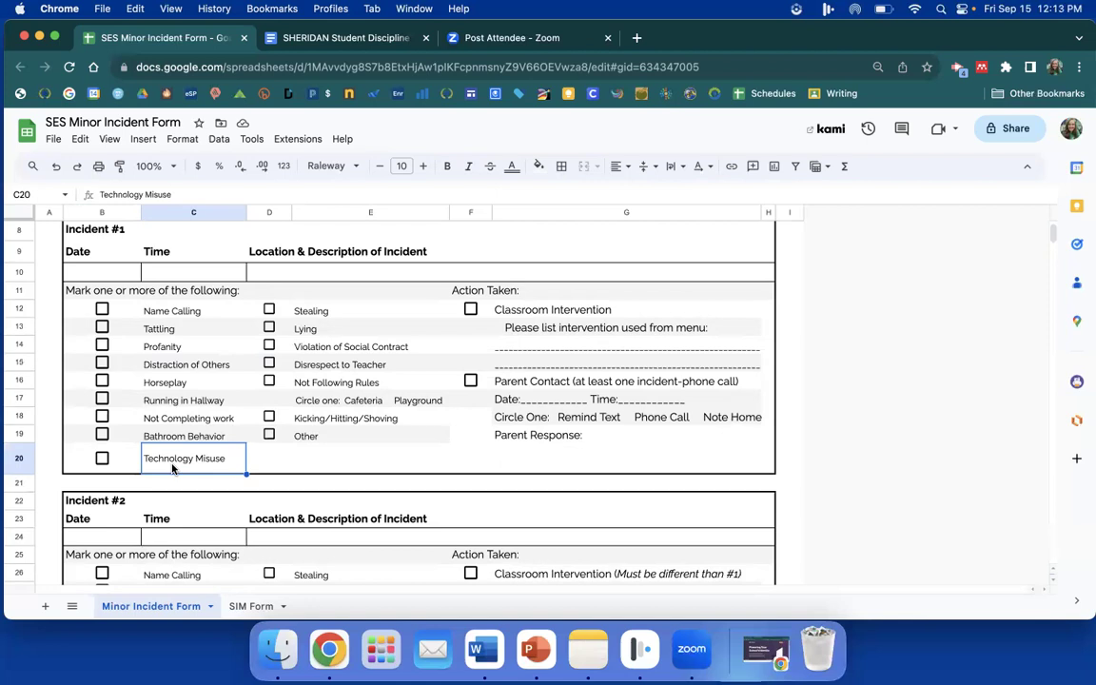
{"action": "scroll", "coordinate": [173, 466], "scroll_direction": "down", "scroll_amount": 5}
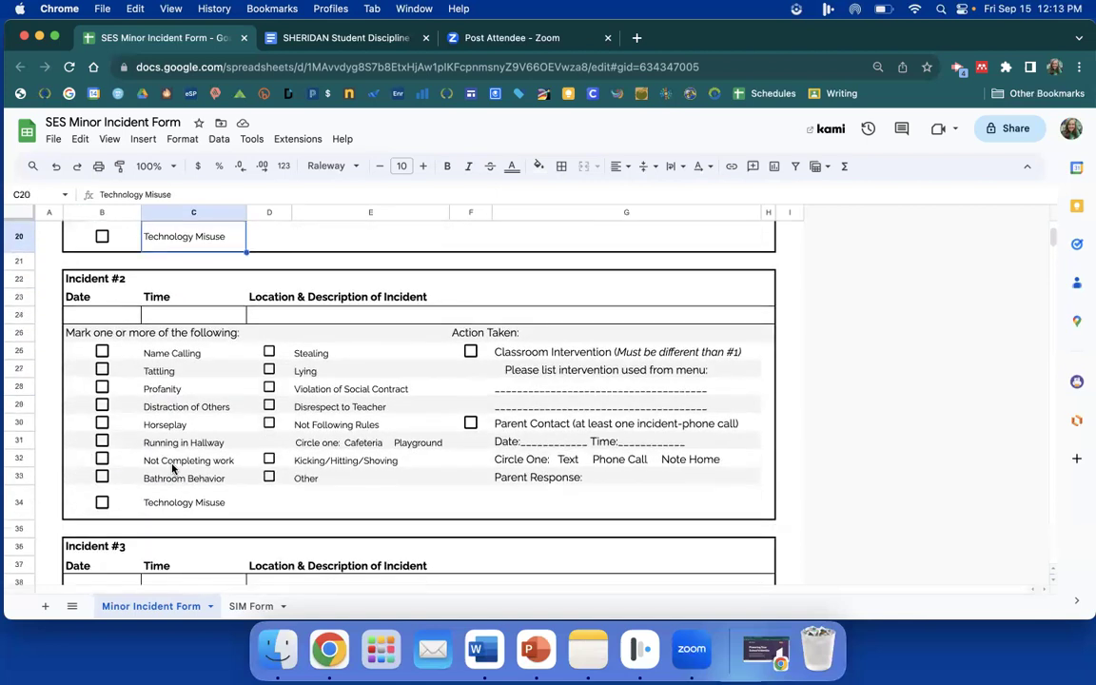
{"action": "scroll", "coordinate": [172, 466], "scroll_direction": "down", "scroll_amount": 2}
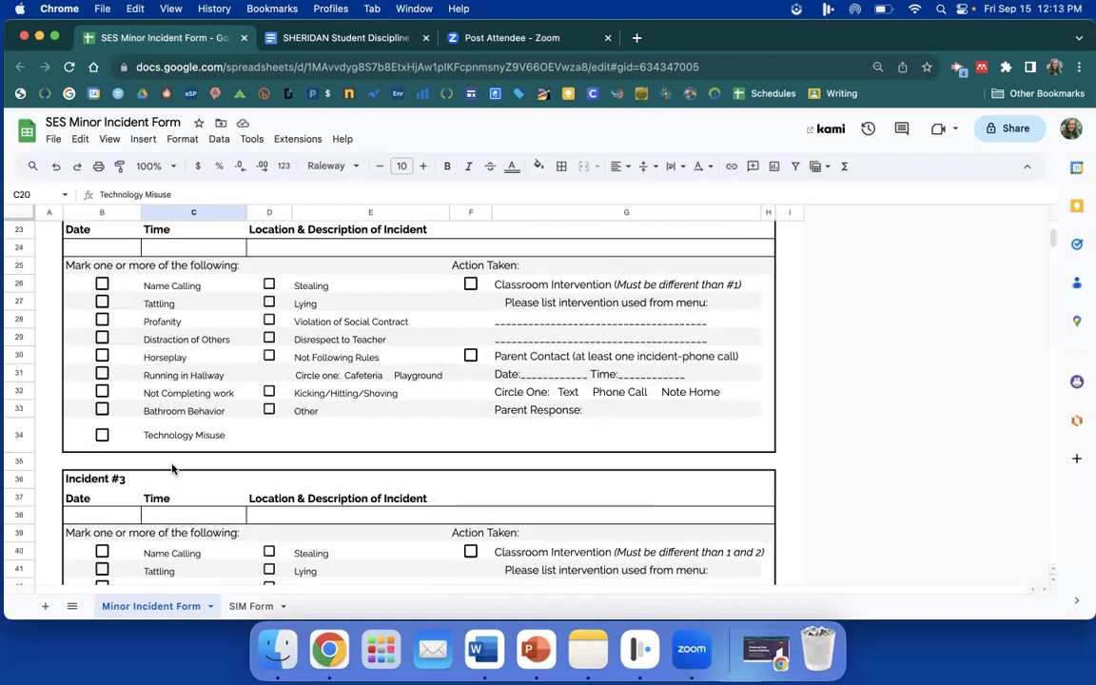
{"action": "scroll", "coordinate": [173, 466], "scroll_direction": "up", "scroll_amount": 10}
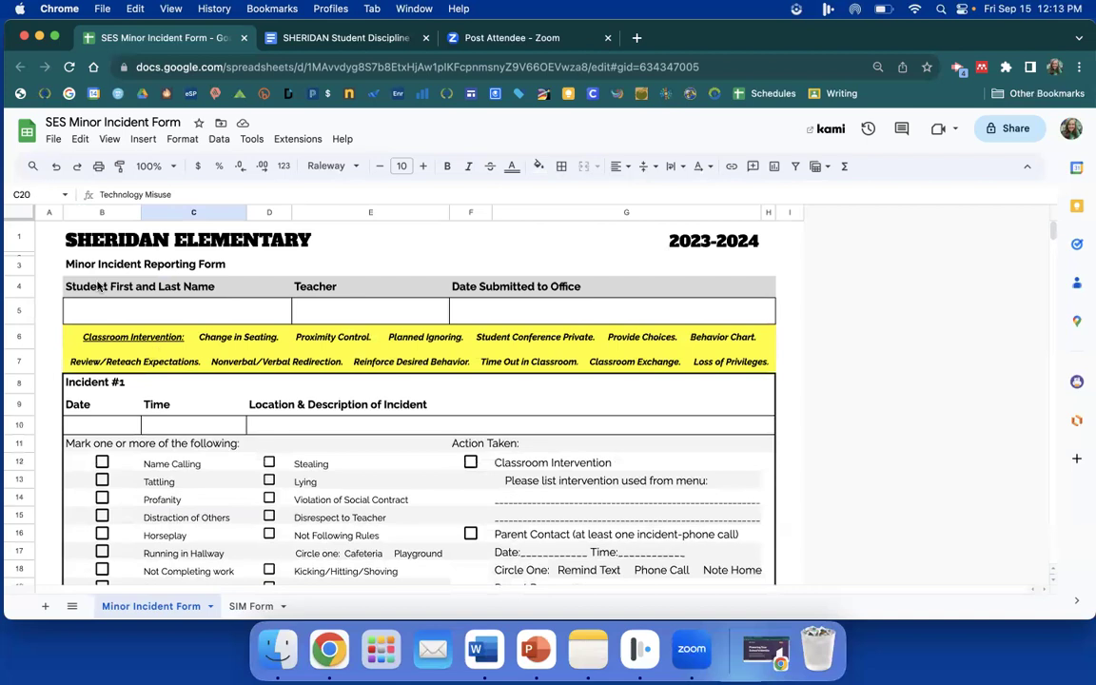
{"action": "left_click", "coordinate": [83, 263]}
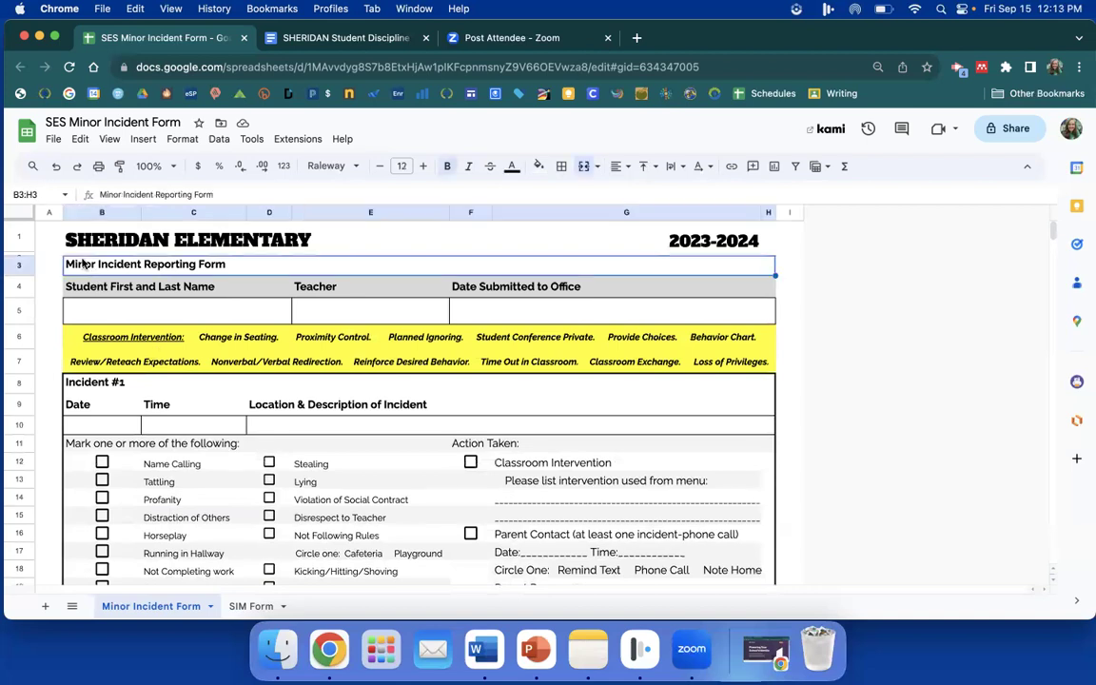
{"action": "left_click", "coordinate": [321, 43]}
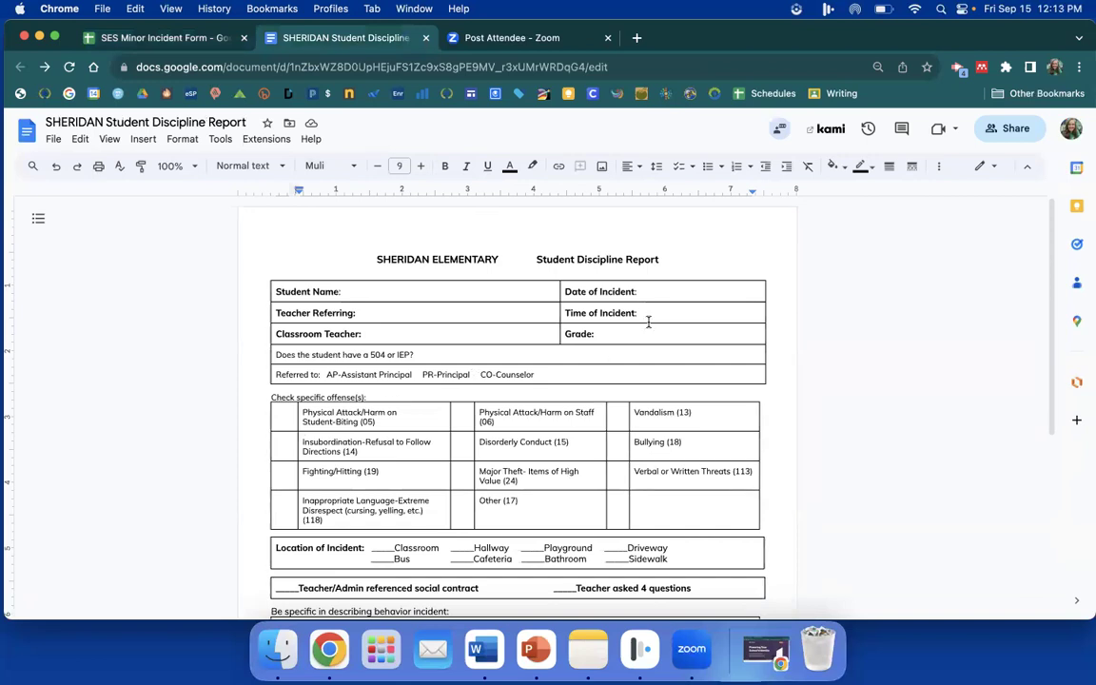
{"action": "scroll", "coordinate": [456, 337], "scroll_direction": "down", "scroll_amount": 2}
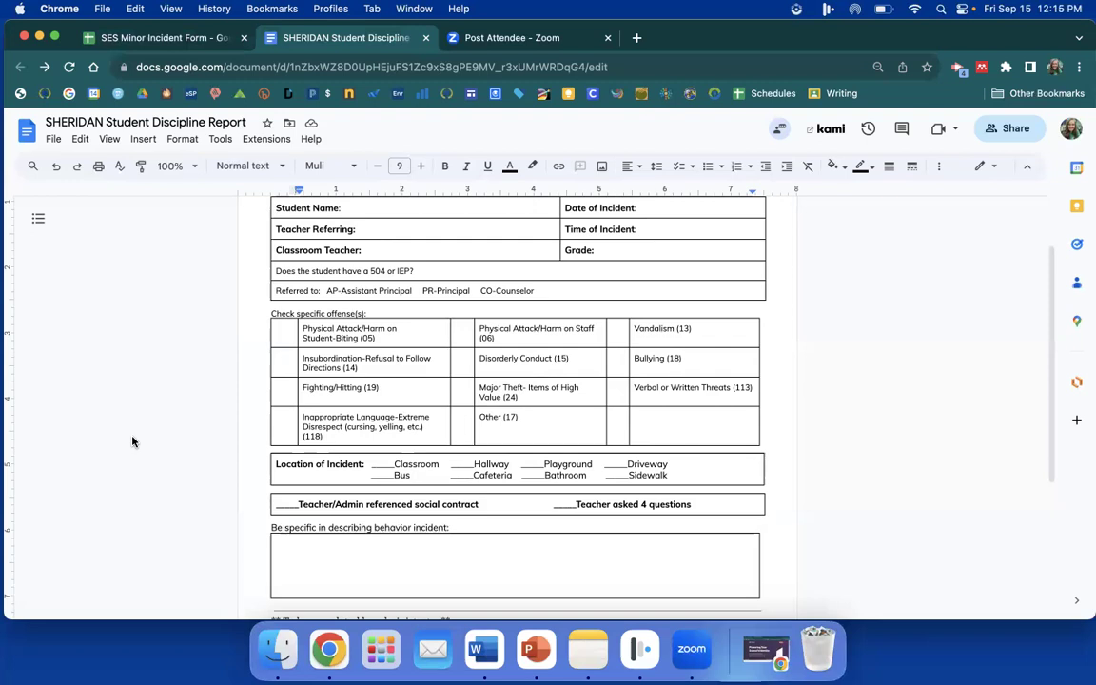
{"action": "scroll", "coordinate": [132, 442], "scroll_direction": "down", "scroll_amount": 1}
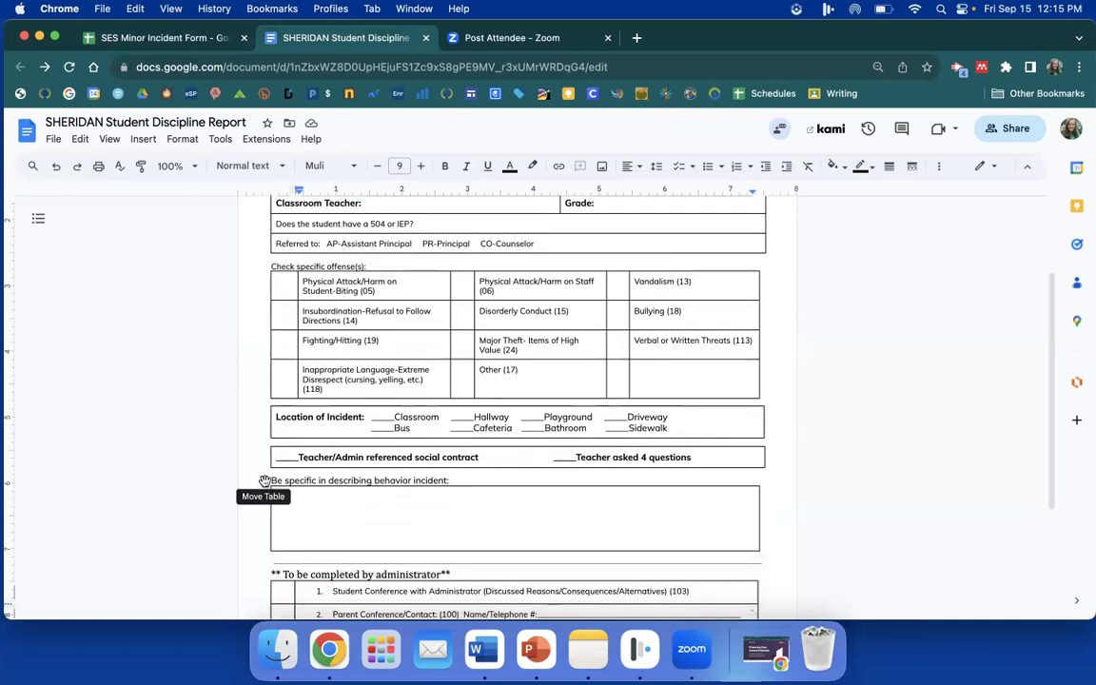
{"action": "scroll", "coordinate": [265, 481], "scroll_direction": "down", "scroll_amount": 3}
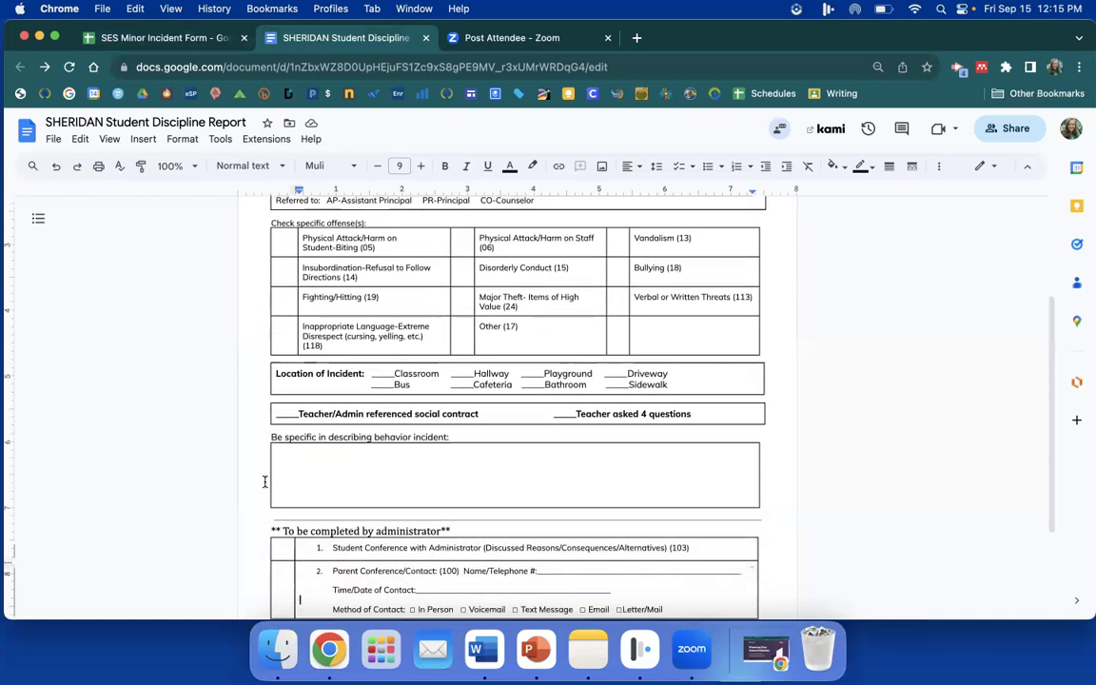
{"action": "scroll", "coordinate": [264, 480], "scroll_direction": "down", "scroll_amount": 1}
{"action": "scroll", "coordinate": [264, 481], "scroll_direction": "down", "scroll_amount": 2}
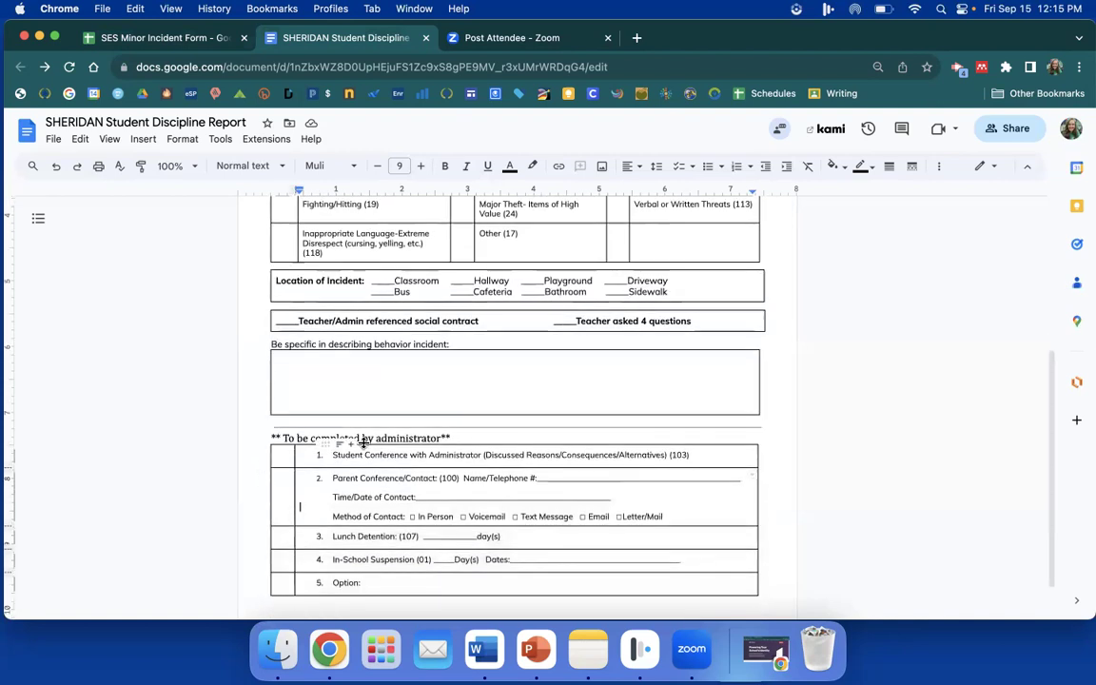
{"action": "scroll", "coordinate": [180, 499], "scroll_direction": "down", "scroll_amount": 2}
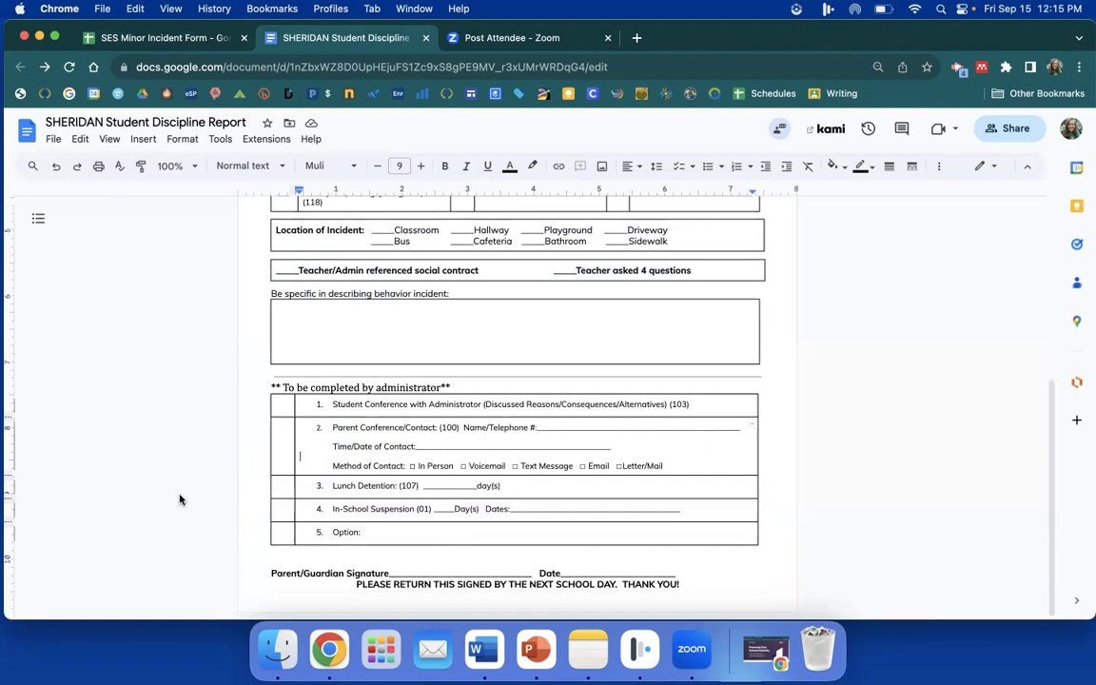
{"action": "scroll", "coordinate": [180, 499], "scroll_direction": "up", "scroll_amount": 10}
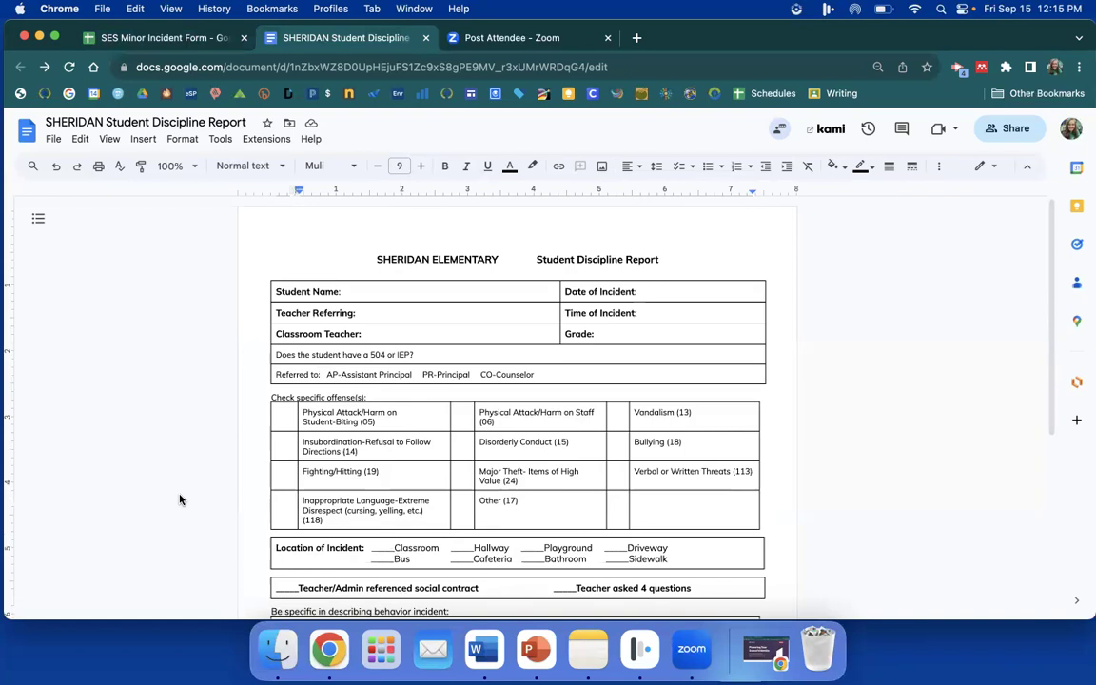
Bring up the SES Minor Incident Form and scroll down to the Administrator/Notes rows and back.
{"action": "left_click", "coordinate": [138, 40]}
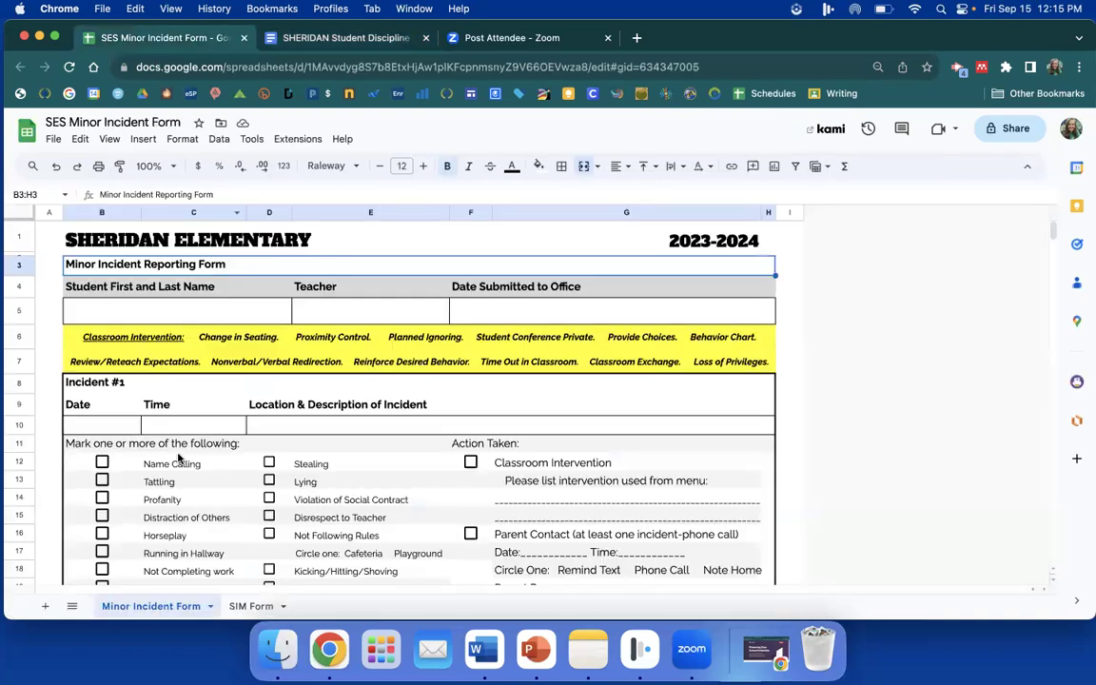
{"action": "scroll", "coordinate": [179, 462], "scroll_direction": "down", "scroll_amount": 3}
{"action": "scroll", "coordinate": [179, 462], "scroll_direction": "down", "scroll_amount": 8}
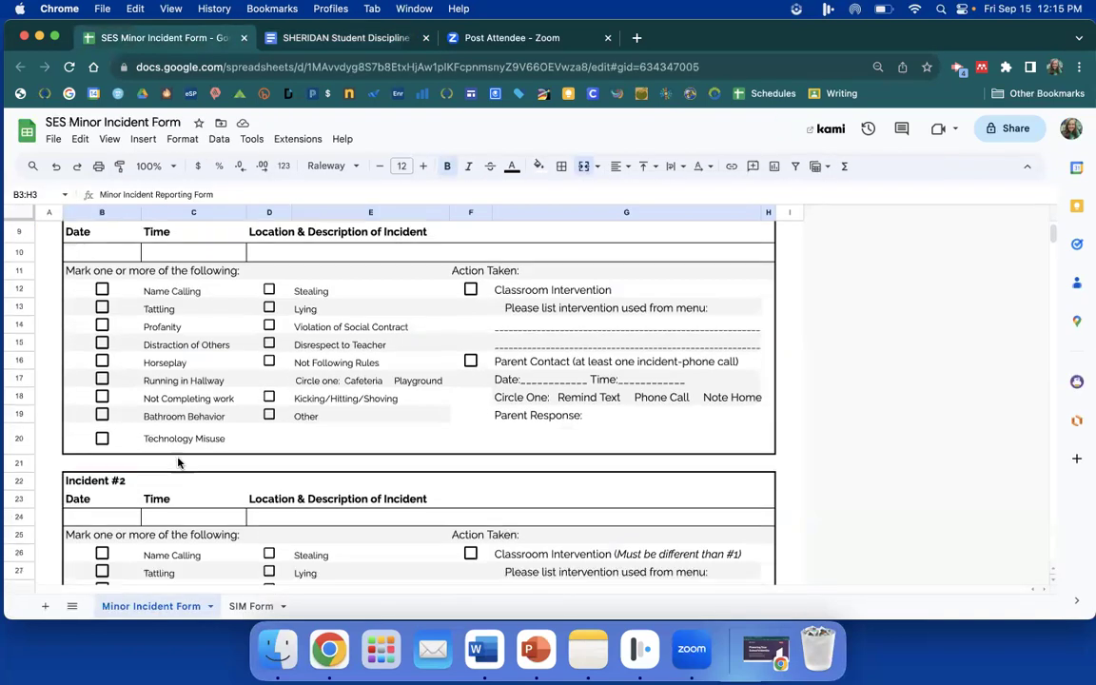
{"action": "scroll", "coordinate": [178, 462], "scroll_direction": "down", "scroll_amount": 7}
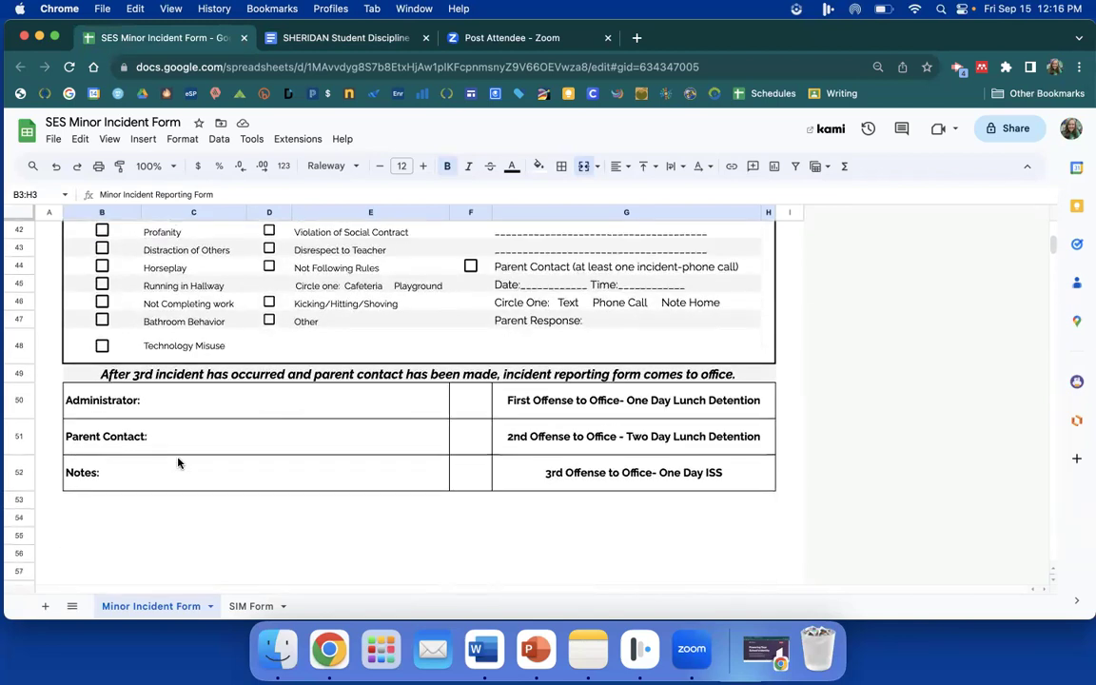
{"action": "scroll", "coordinate": [178, 462], "scroll_direction": "up", "scroll_amount": 15}
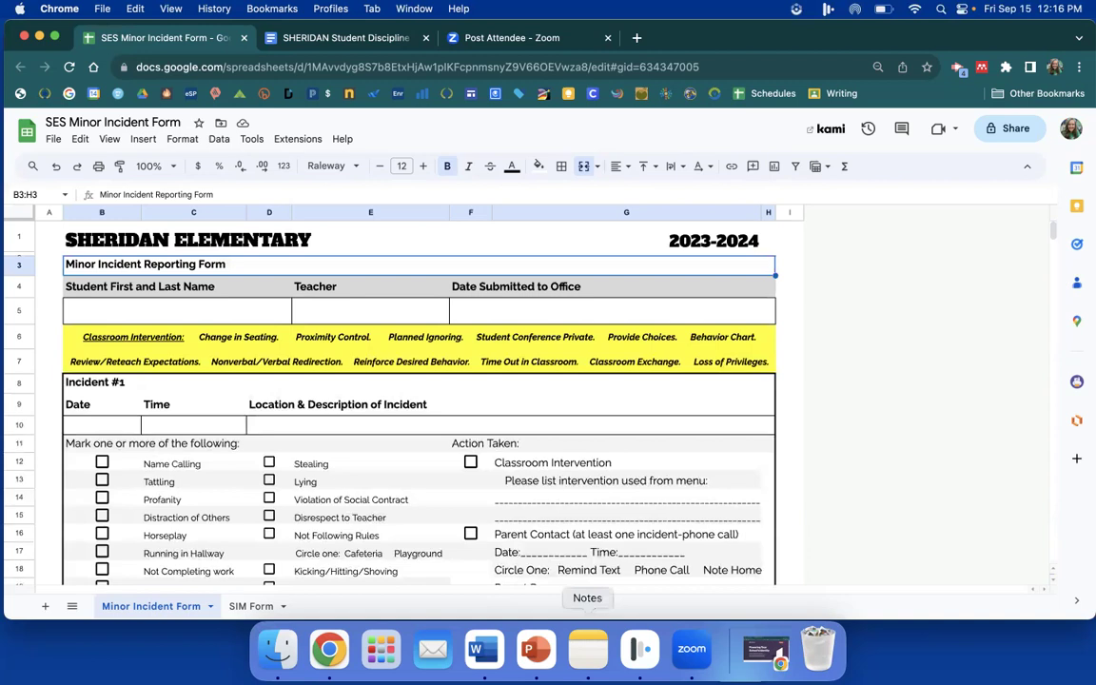
In a new tab, go through My Drive > 23-24 SES SIT Team > Student Behavior Plans to the student's call-log sheet.
{"action": "left_click", "coordinate": [636, 38]}
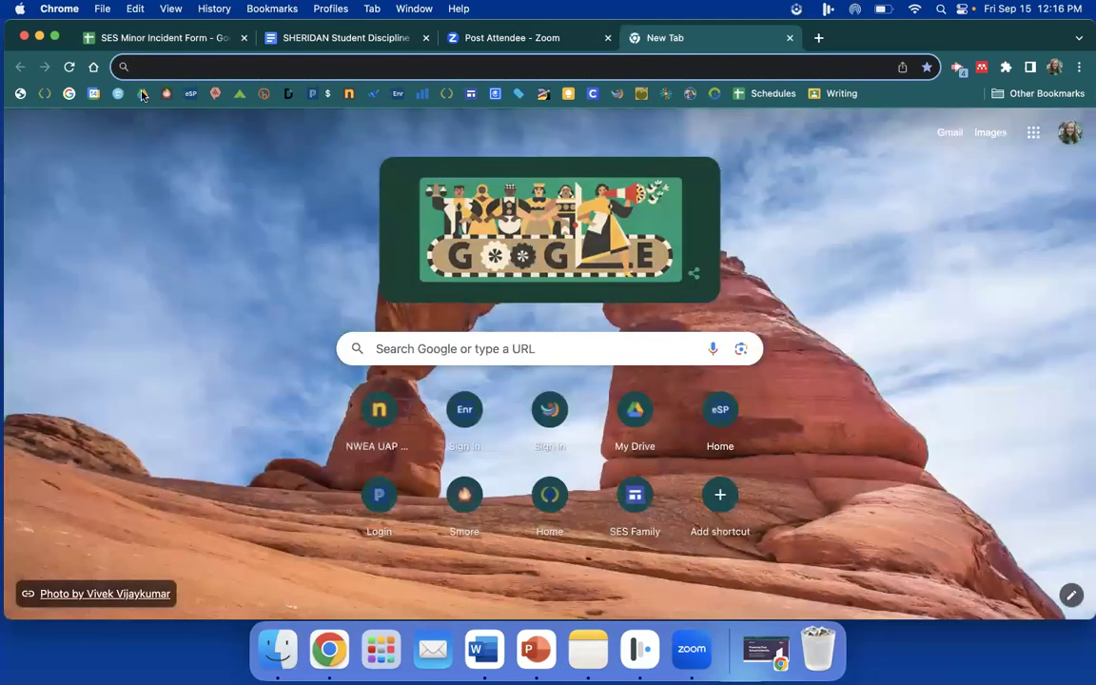
{"action": "left_click", "coordinate": [131, 87]}
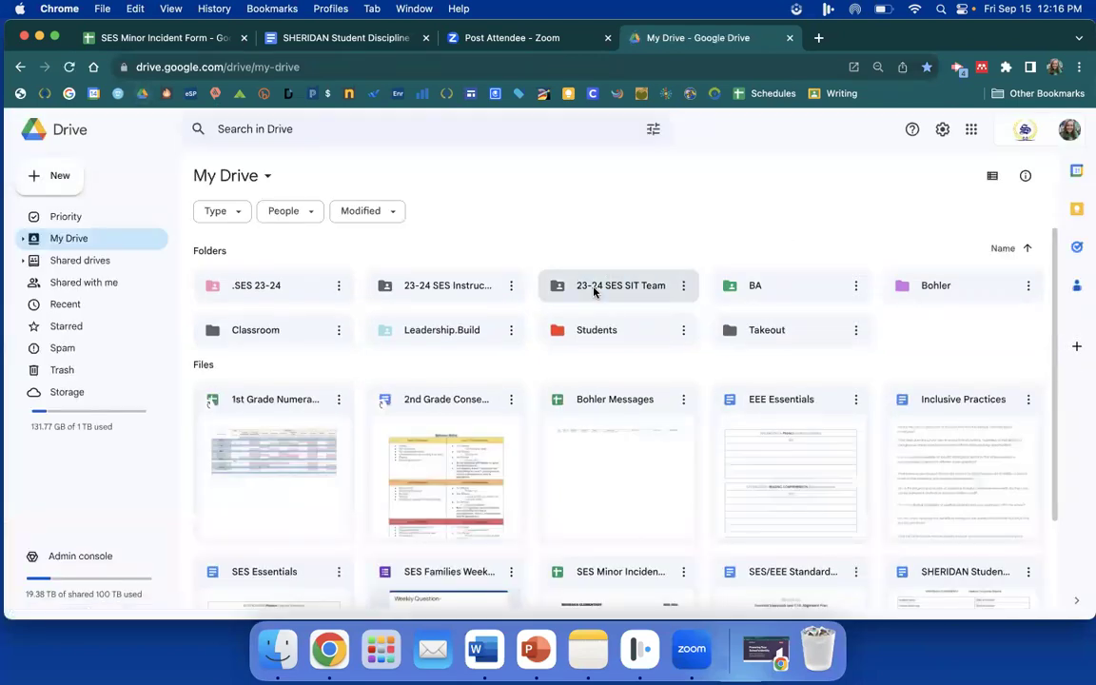
{"action": "double_click", "coordinate": [593, 291]}
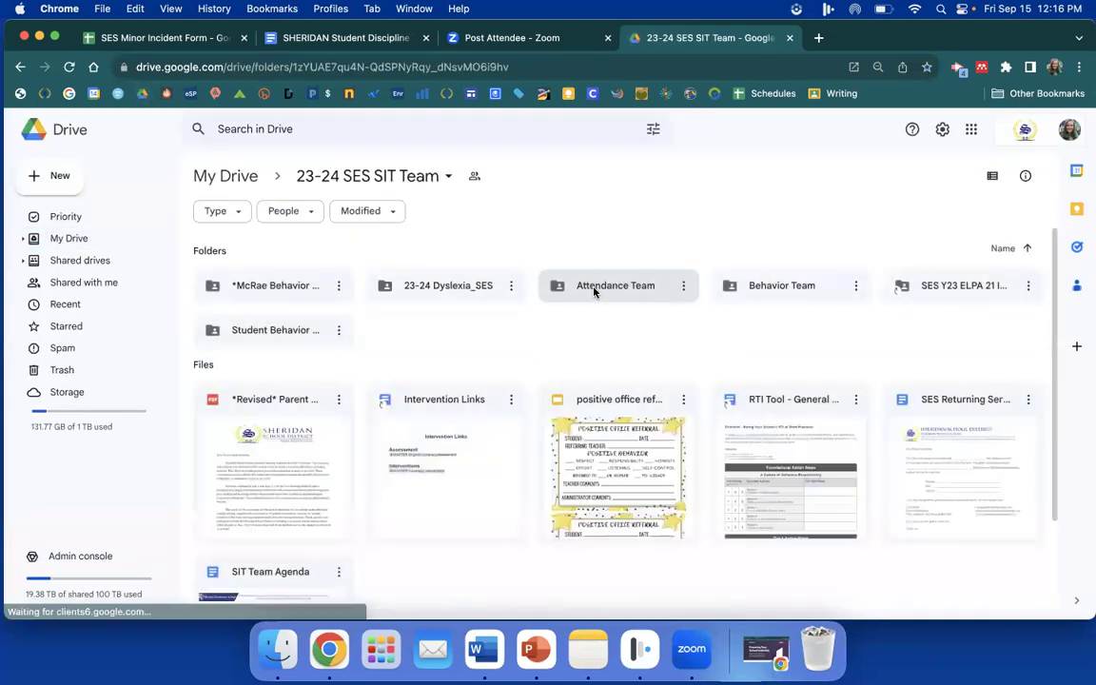
{"action": "double_click", "coordinate": [299, 332]}
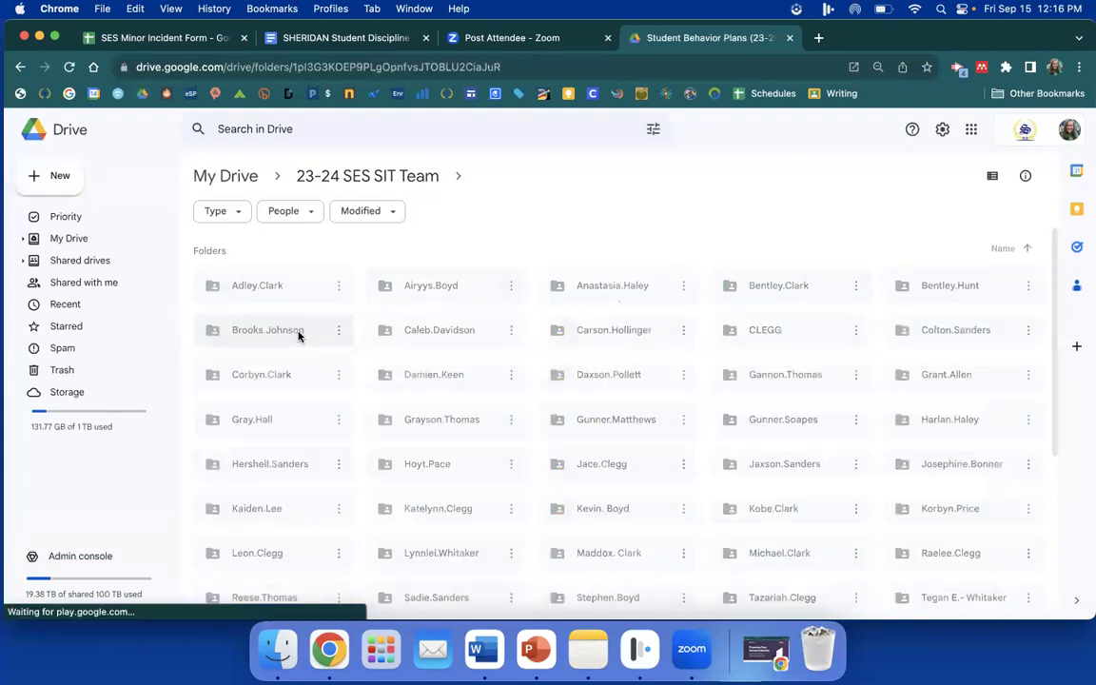
{"action": "double_click", "coordinate": [402, 296]}
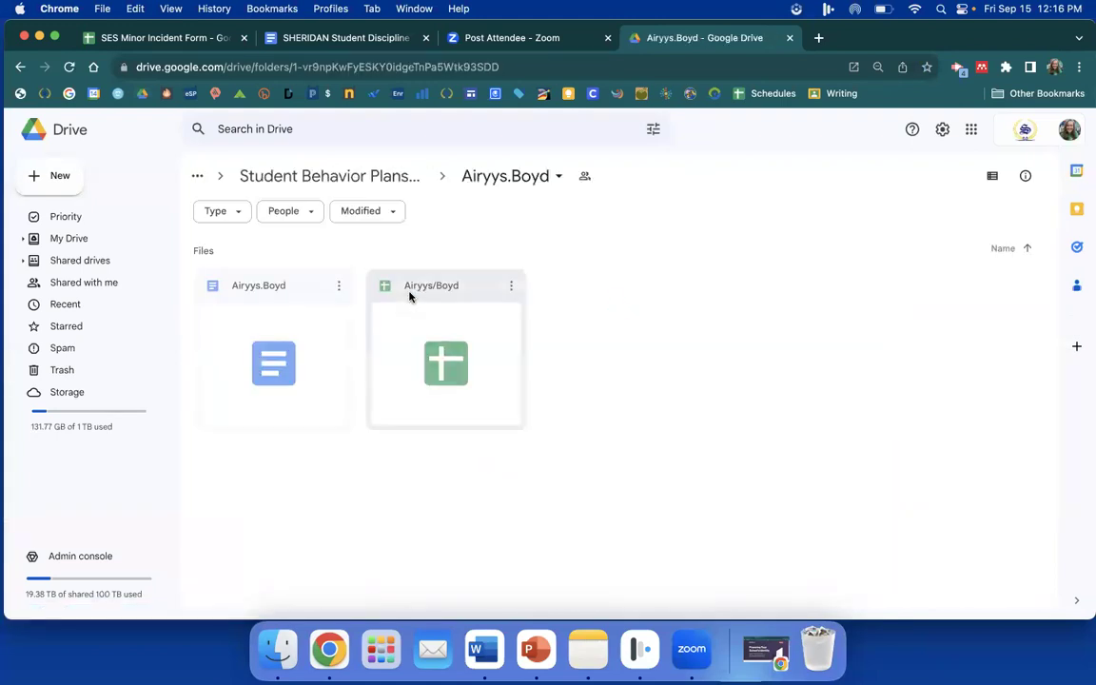
{"action": "double_click", "coordinate": [411, 306]}
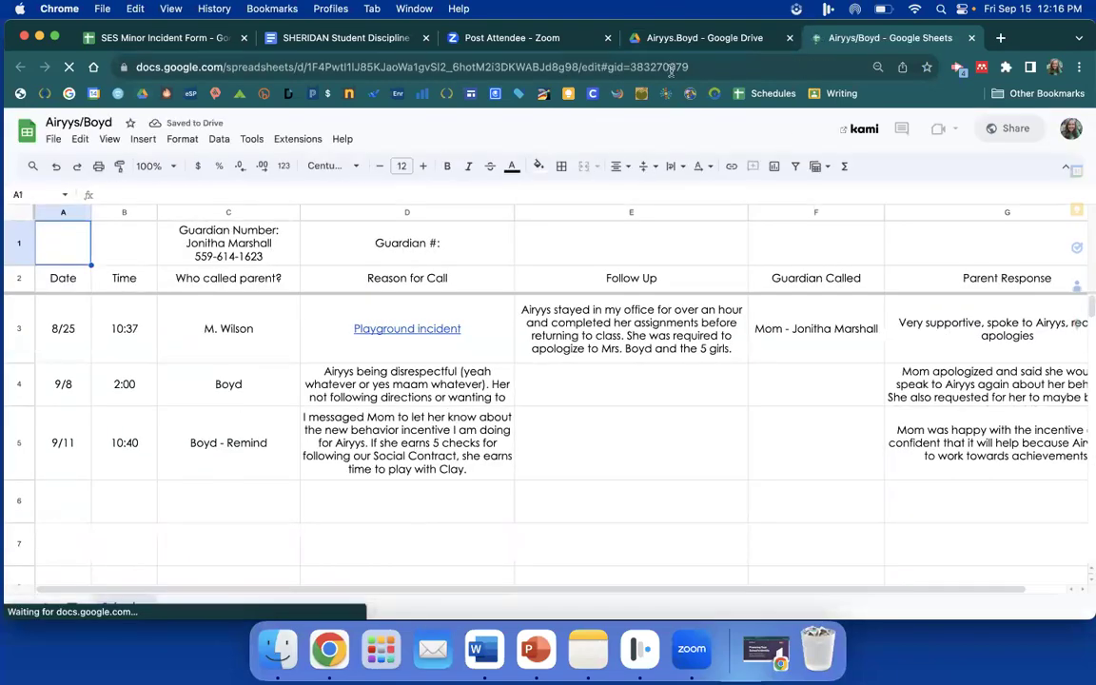
Compare the Discipline Report, Minor Incident Form and the student's parent-contact log by switching between them.
{"action": "left_click", "coordinate": [348, 41]}
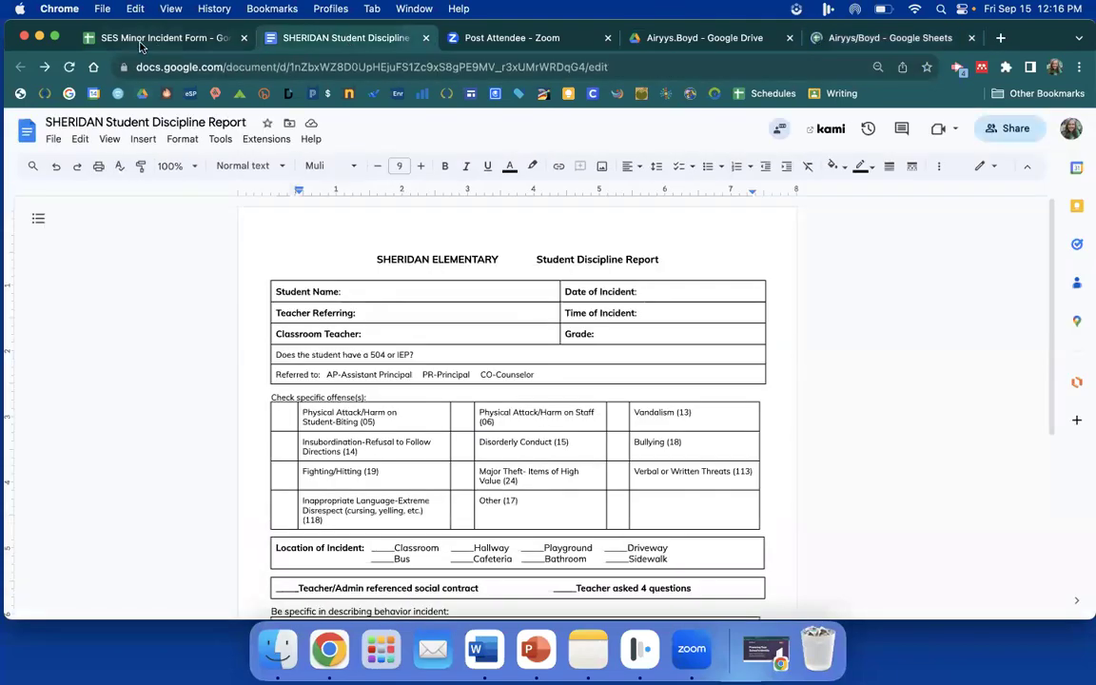
{"action": "left_click", "coordinate": [133, 38]}
{"action": "scroll", "coordinate": [280, 501], "scroll_direction": "down", "scroll_amount": 4}
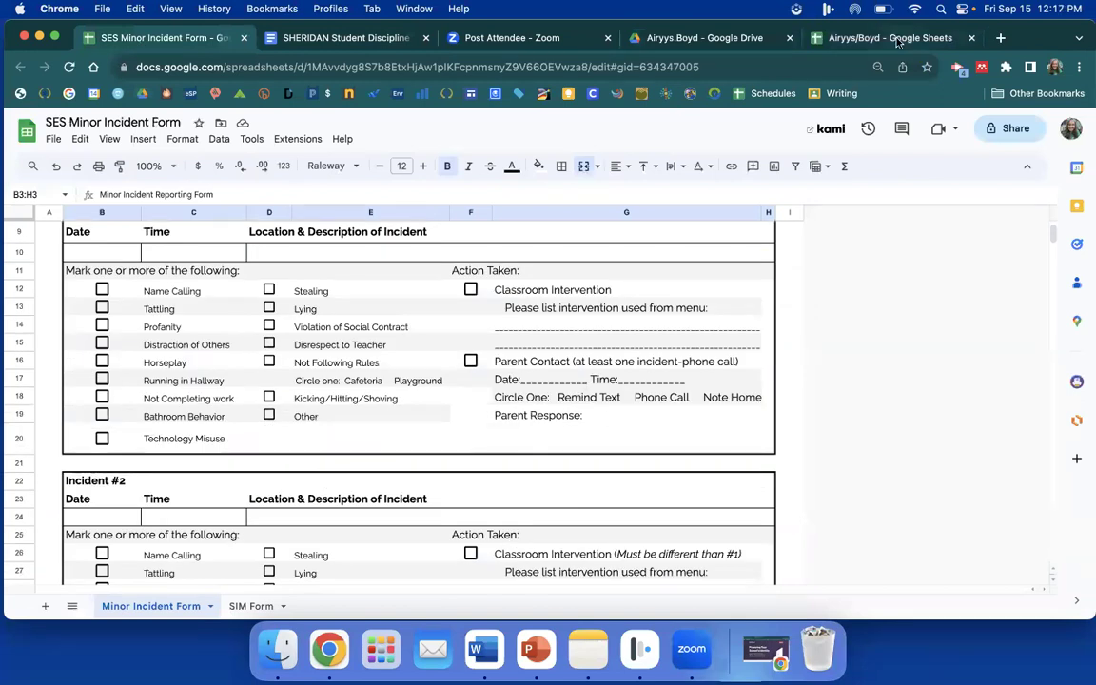
{"action": "left_click", "coordinate": [813, 38]}
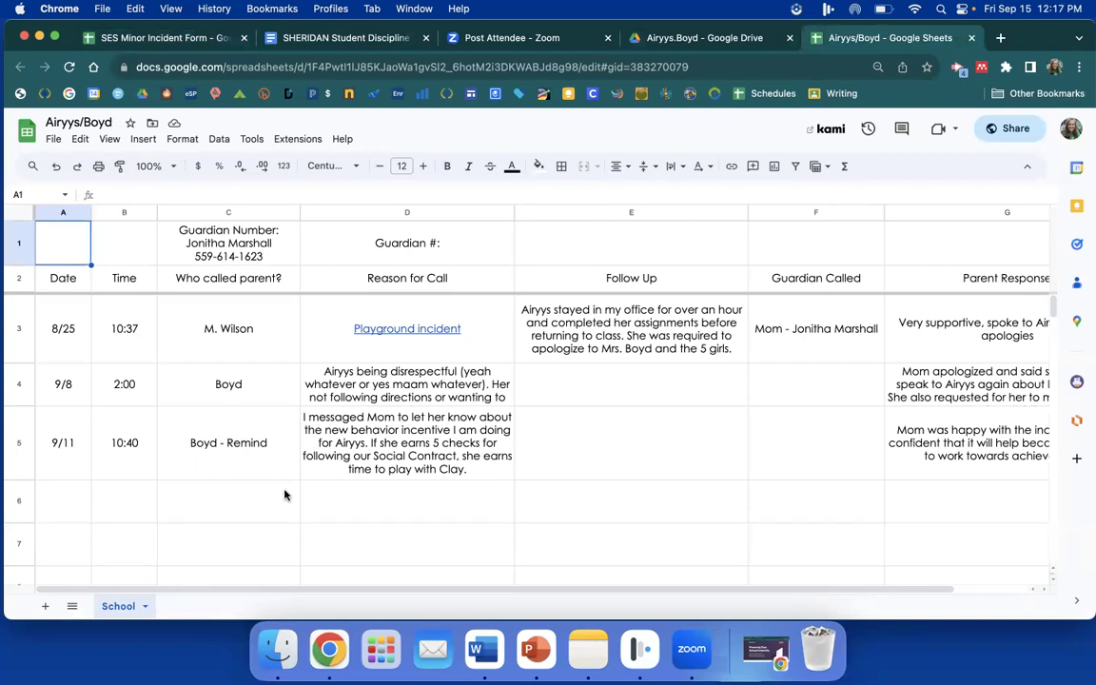
{"action": "left_click", "coordinate": [190, 45]}
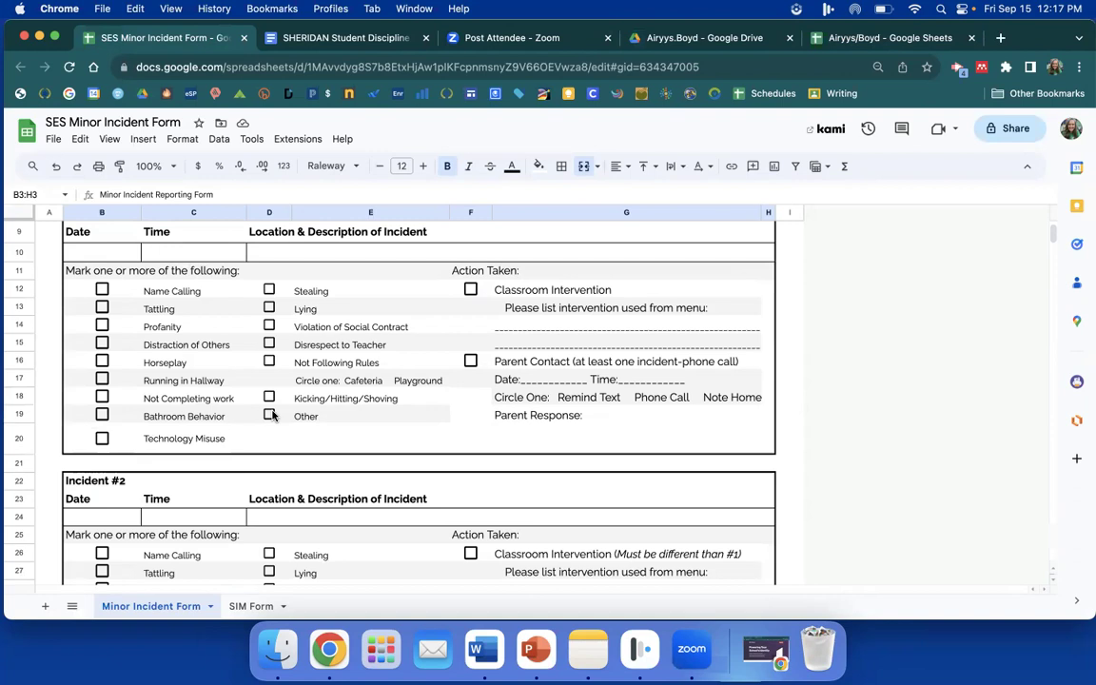
{"action": "scroll", "coordinate": [272, 415], "scroll_direction": "up", "scroll_amount": 5}
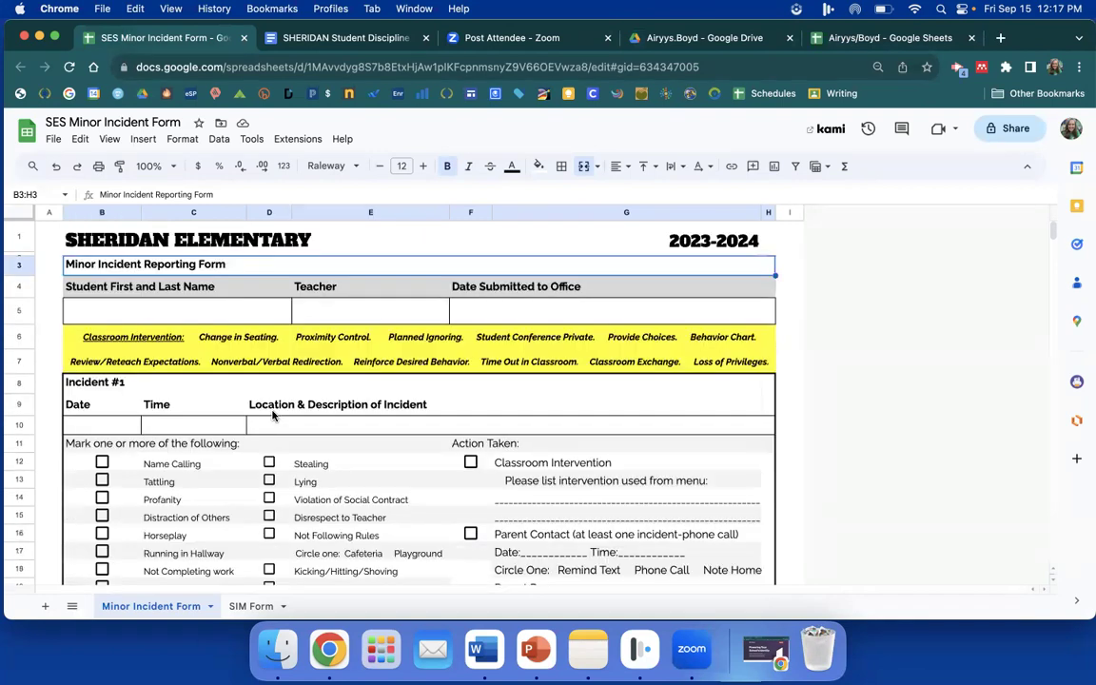
{"action": "left_click", "coordinate": [842, 38]}
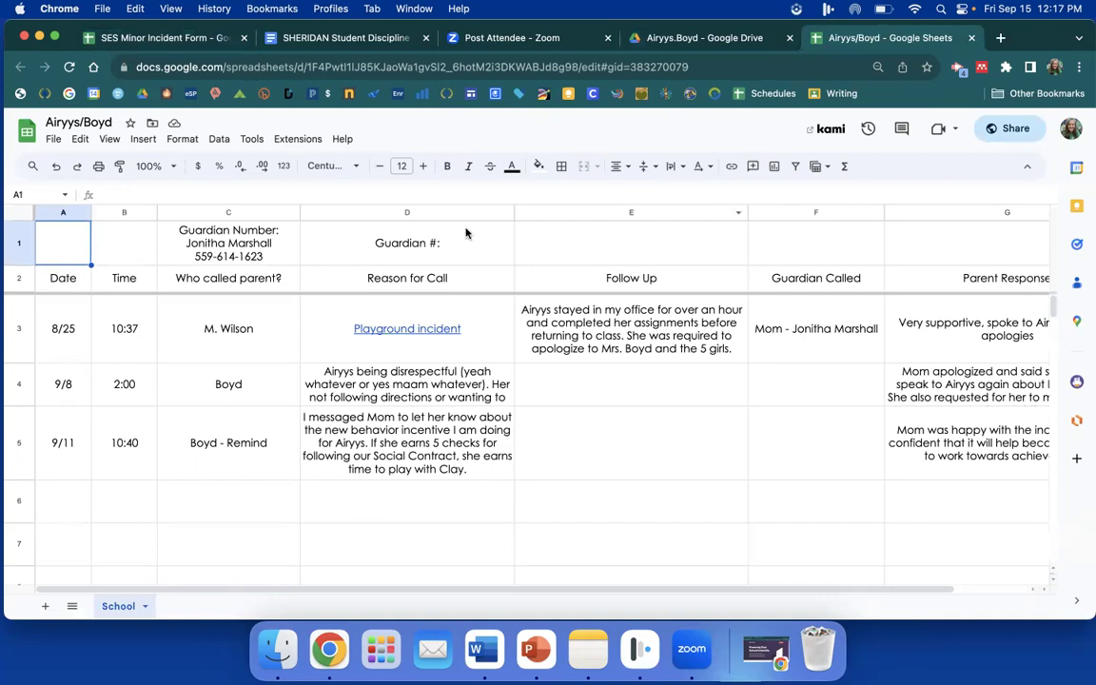
{"action": "left_click", "coordinate": [180, 43]}
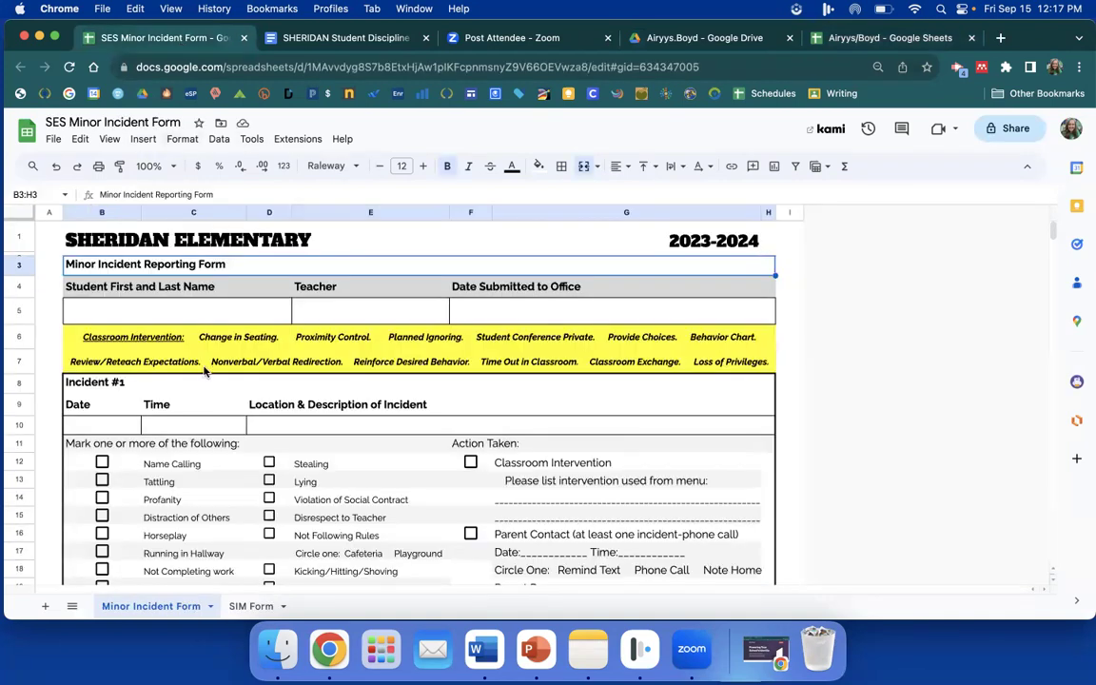
{"action": "scroll", "coordinate": [204, 371], "scroll_direction": "down", "scroll_amount": 5}
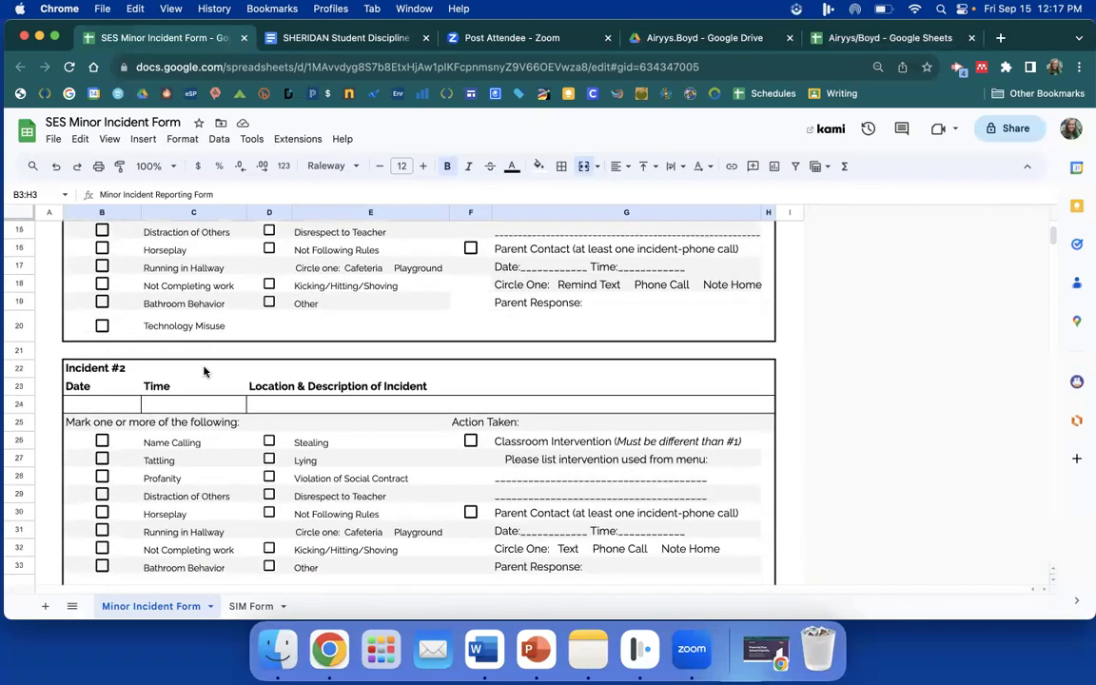
{"action": "left_click", "coordinate": [582, 323]}
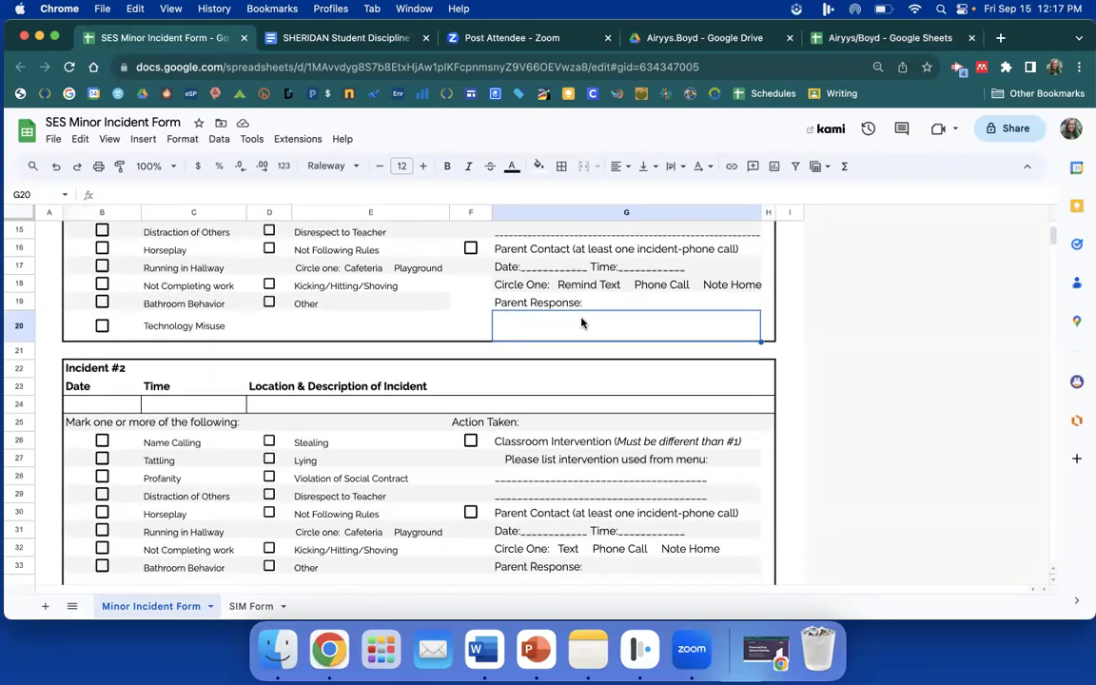